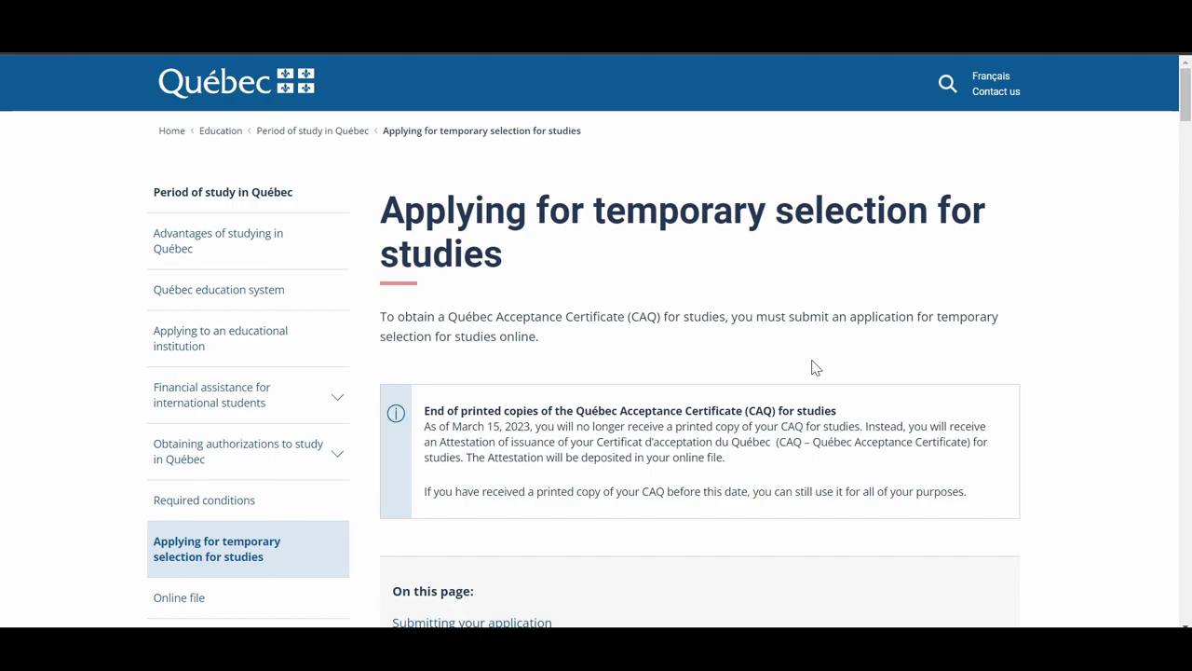
Go from Québec.ca through Access Arrima and online services to the account-creation form
{"action": "scroll", "coordinate": [813, 366], "scroll_direction": "down", "scroll_amount": 15}
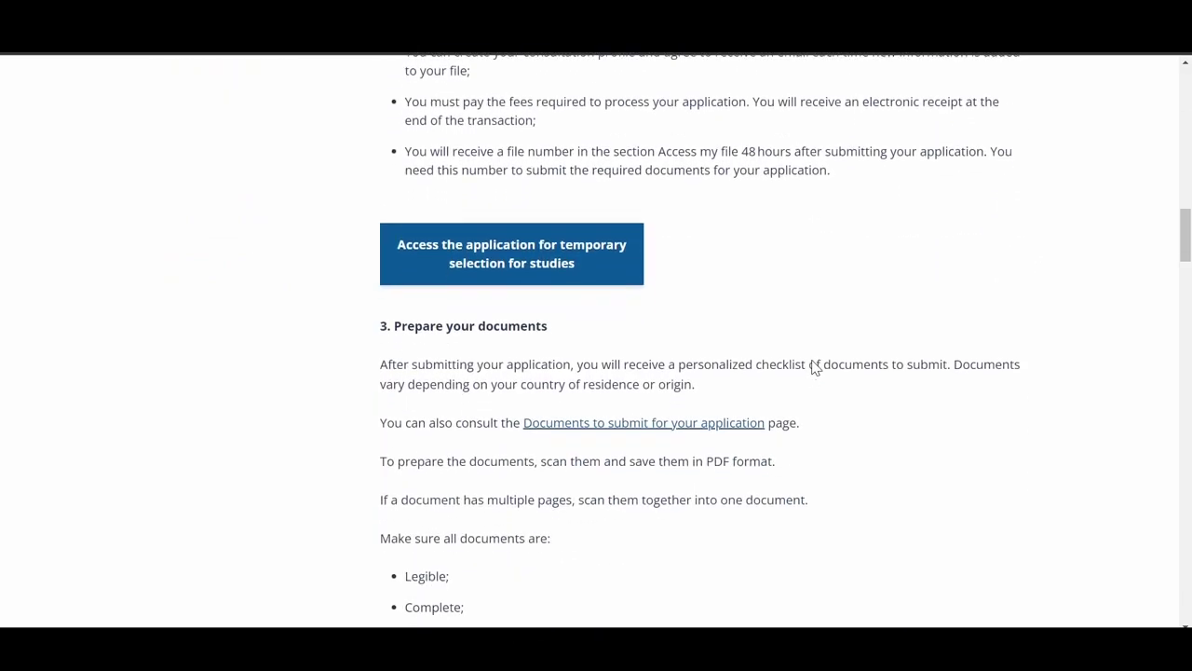
{"action": "scroll", "coordinate": [813, 366], "scroll_direction": "down", "scroll_amount": 15}
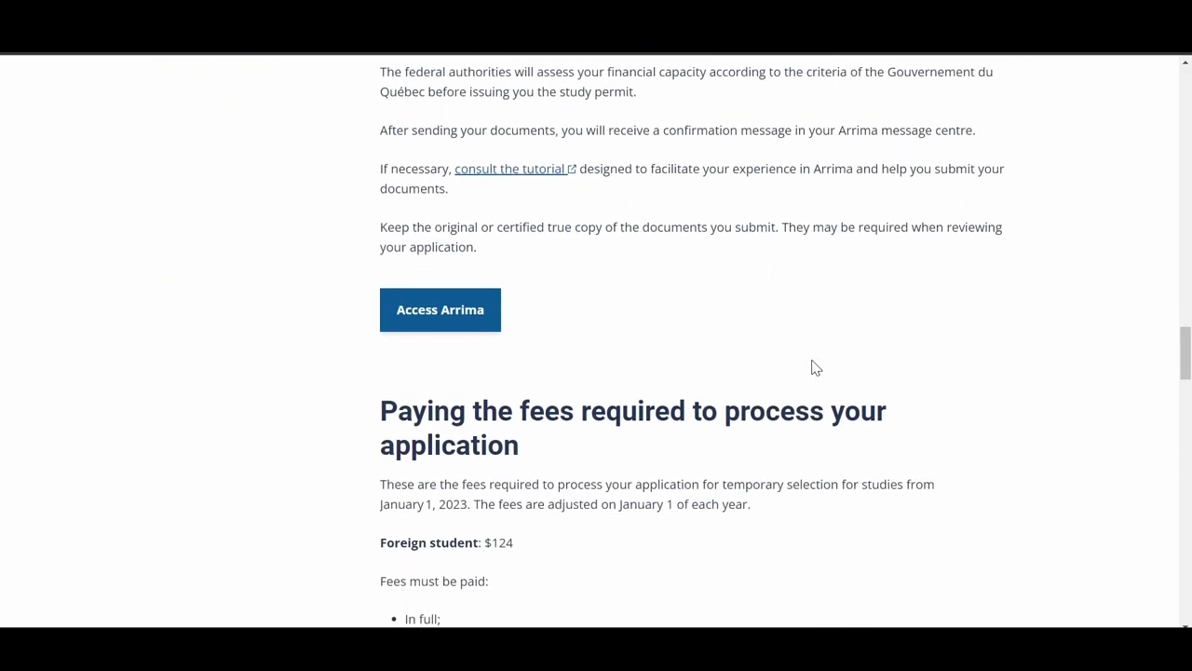
{"action": "left_click", "coordinate": [415, 311]}
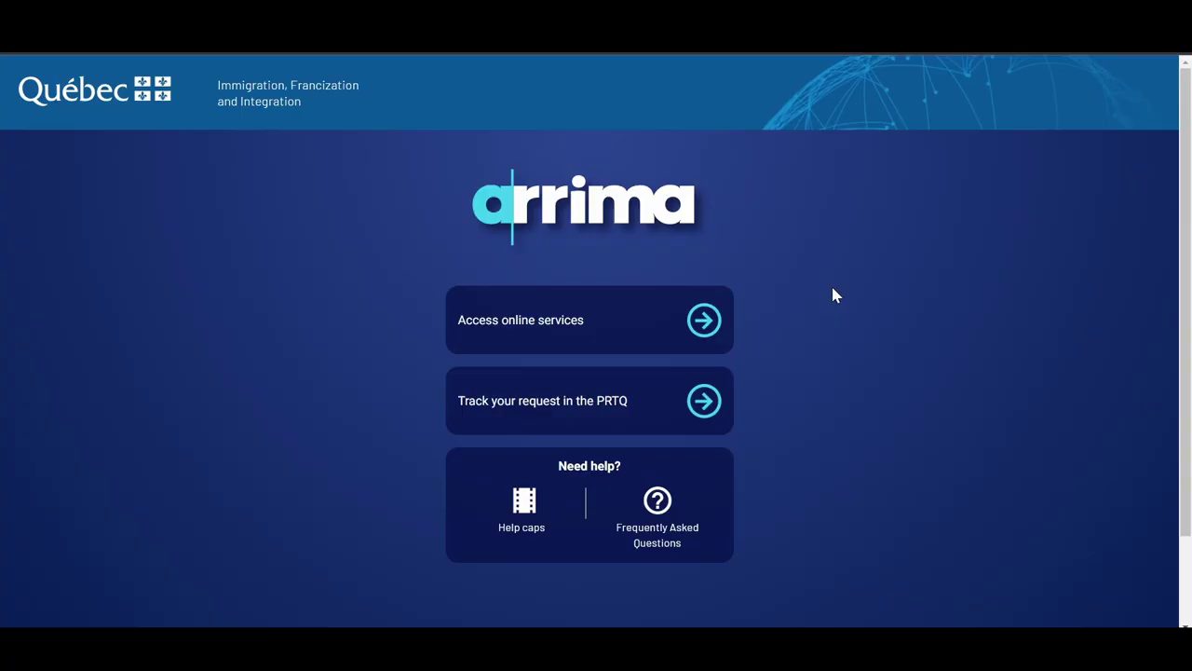
{"action": "left_click", "coordinate": [705, 321]}
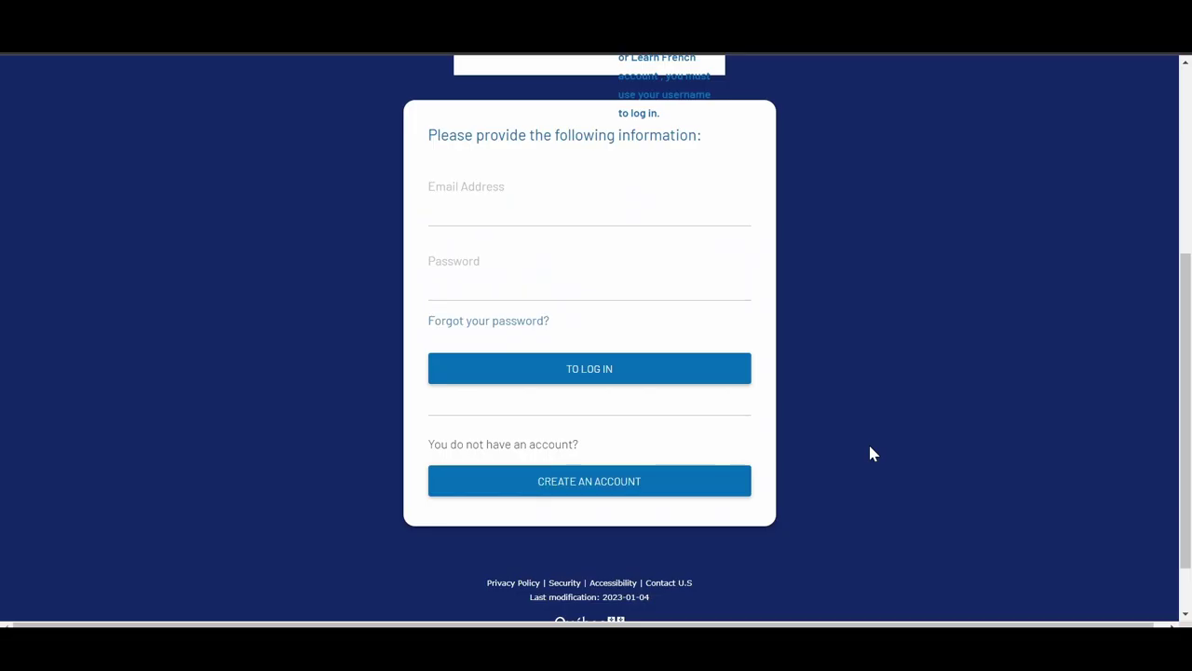
{"action": "left_click", "coordinate": [625, 482]}
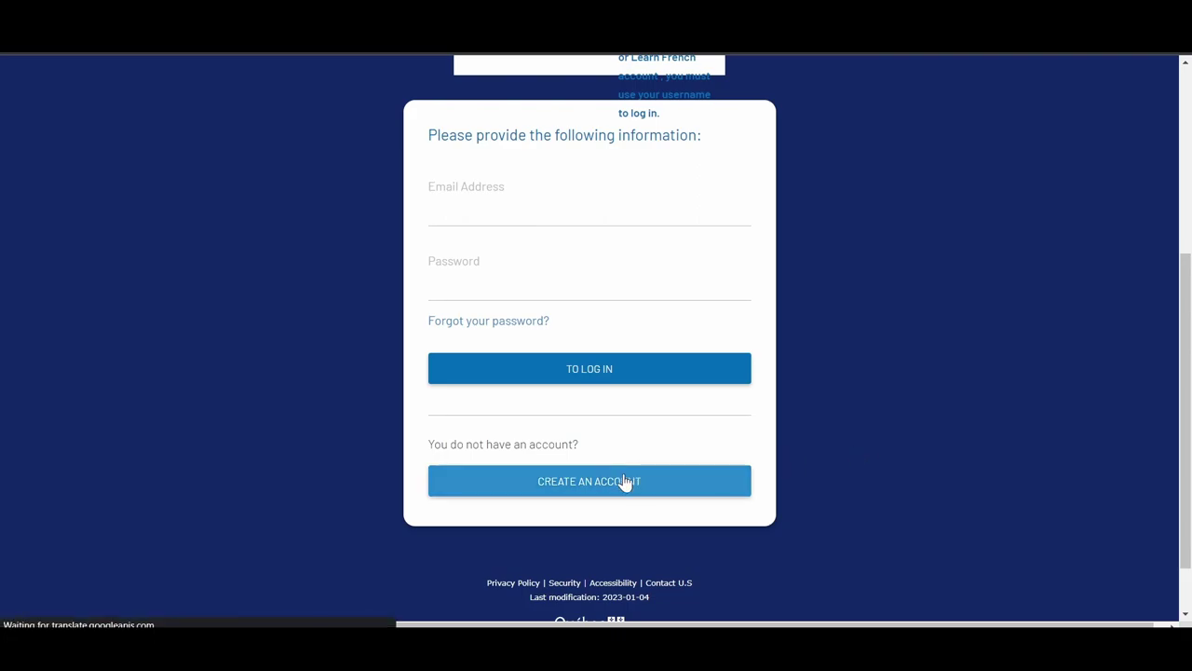
Enter the email and password, validate the pasted verification code, and register the account
{"action": "scroll", "coordinate": [625, 481], "scroll_direction": "down", "scroll_amount": 1}
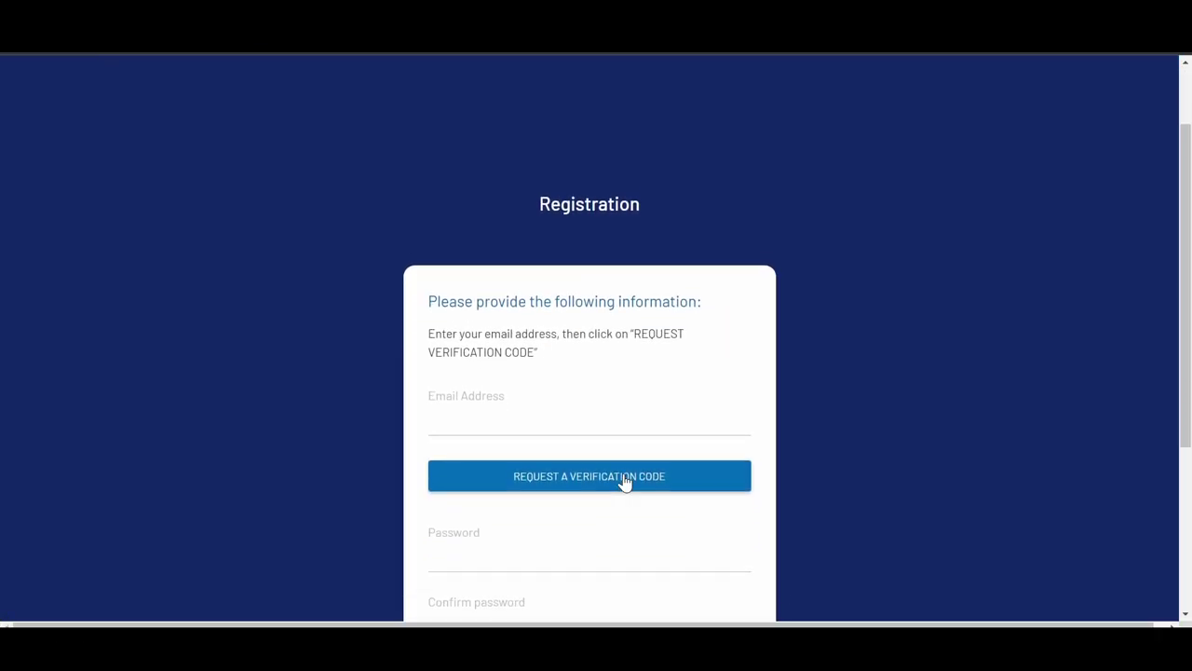
{"action": "scroll", "coordinate": [625, 482], "scroll_direction": "down", "scroll_amount": 2}
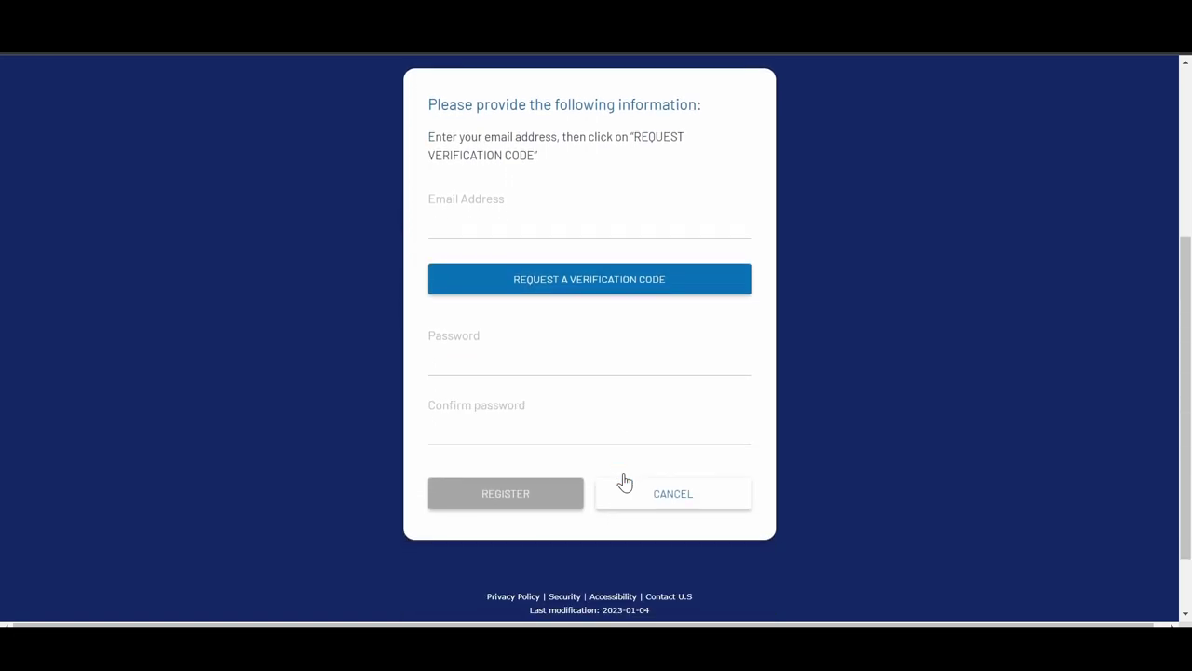
{"action": "left_click", "coordinate": [478, 231]}
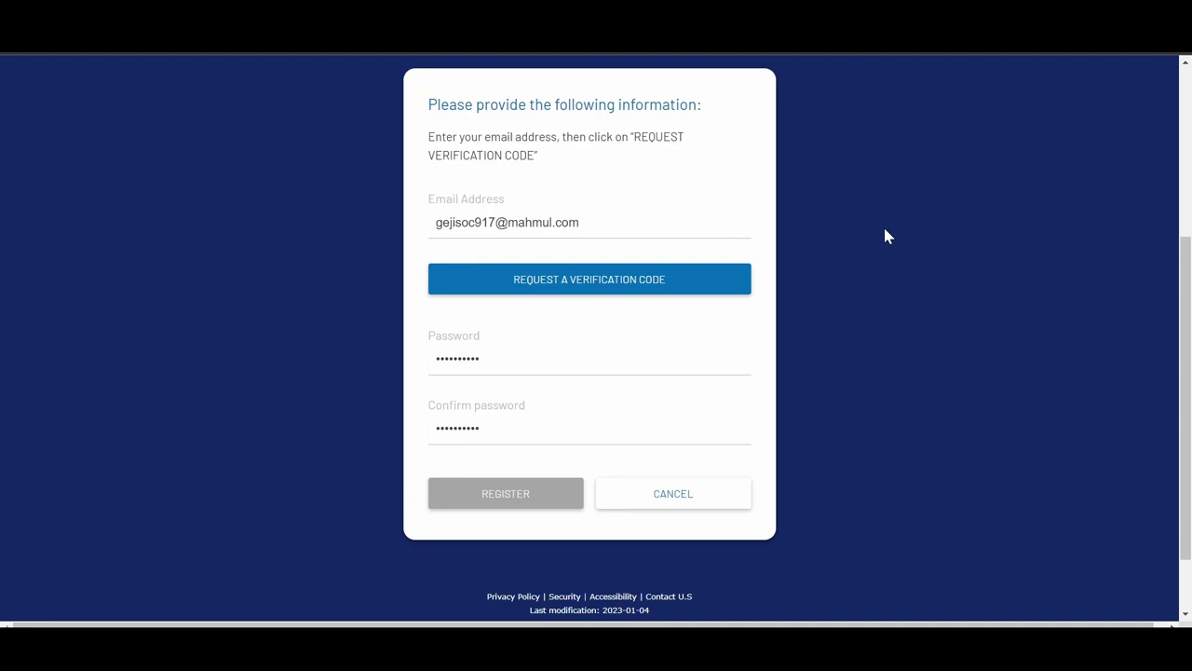
{"action": "left_click", "coordinate": [594, 284]}
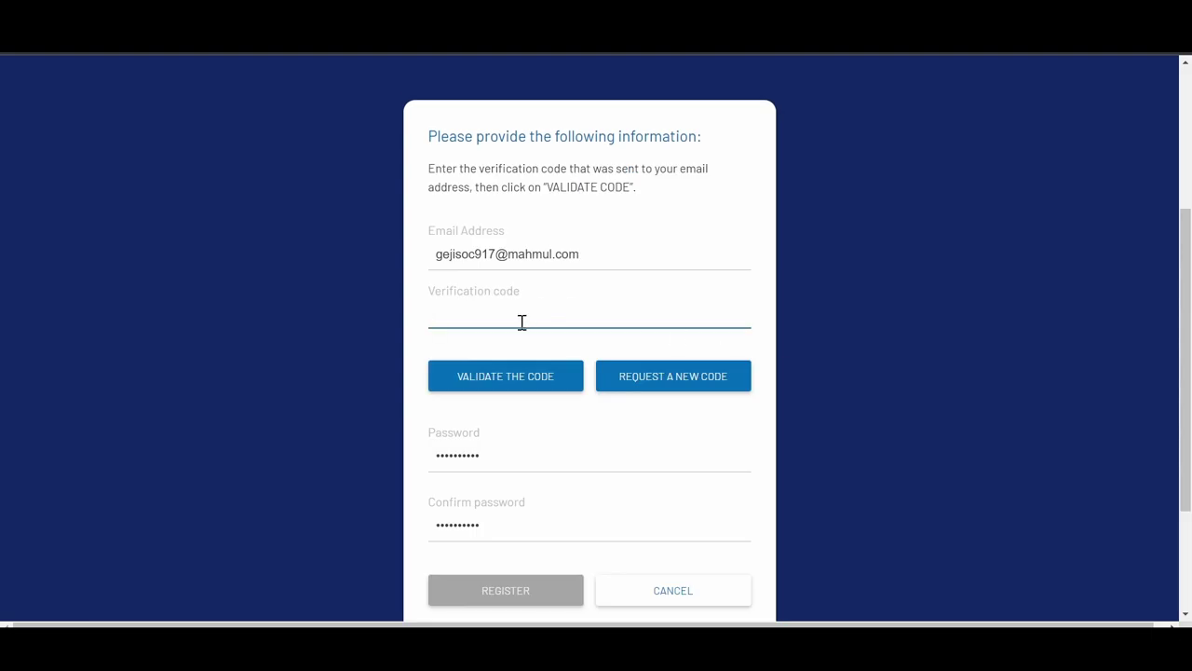
{"action": "key", "text": "ctrl+v"}
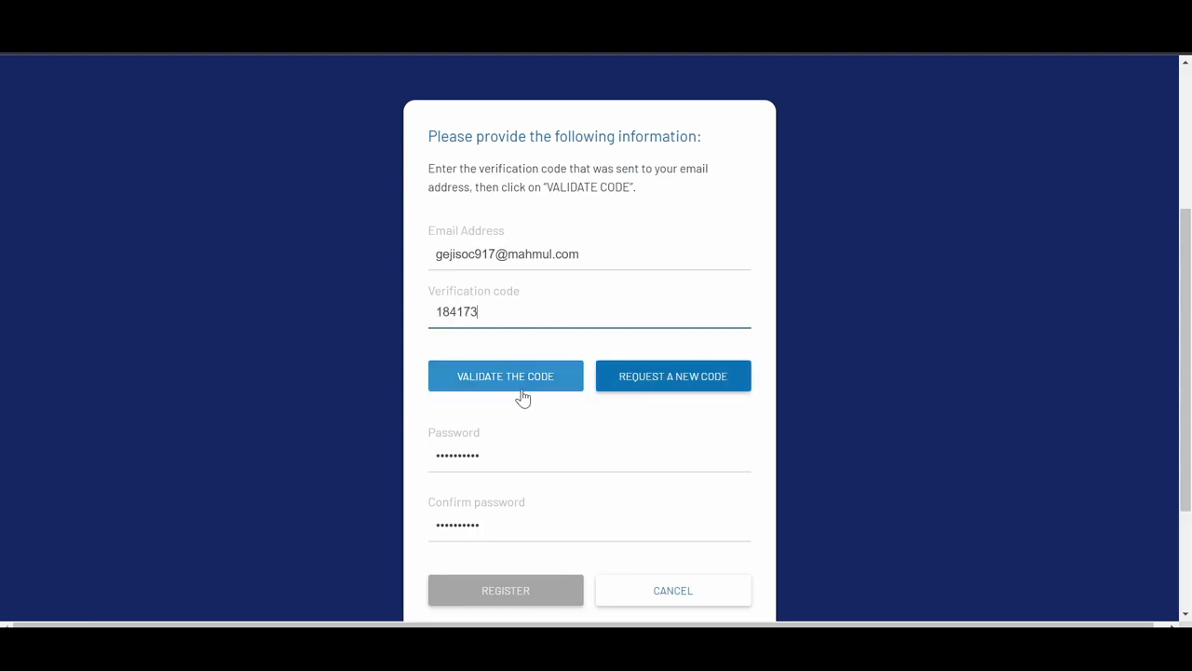
{"action": "left_click", "coordinate": [522, 391]}
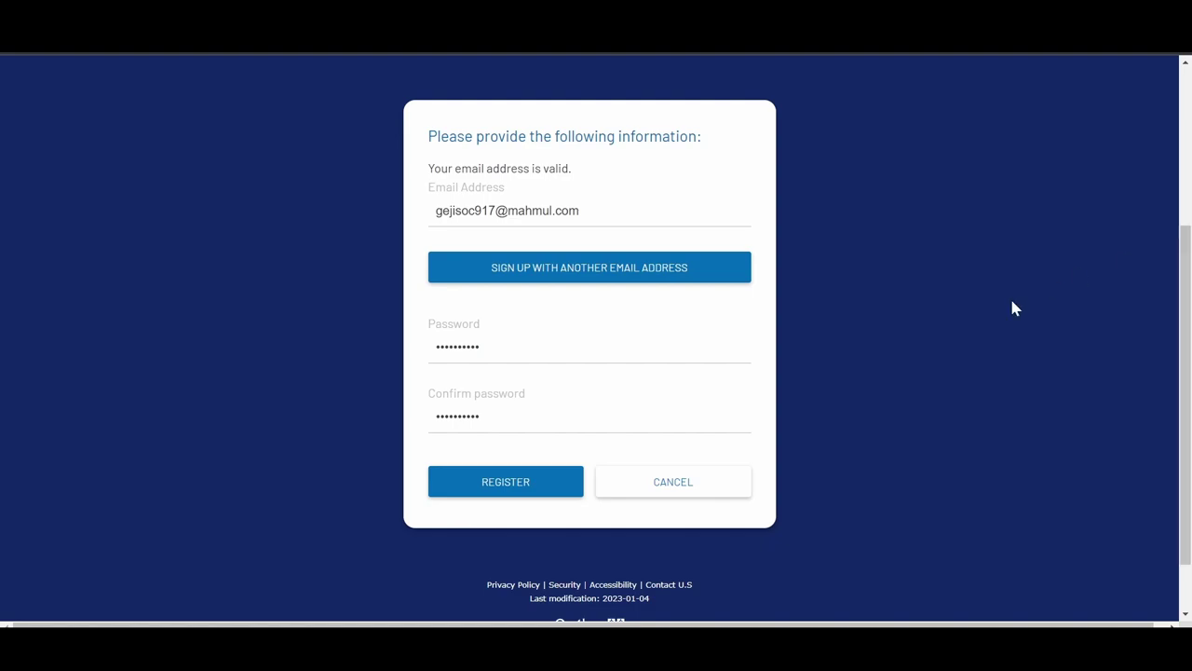
{"action": "left_click", "coordinate": [488, 480]}
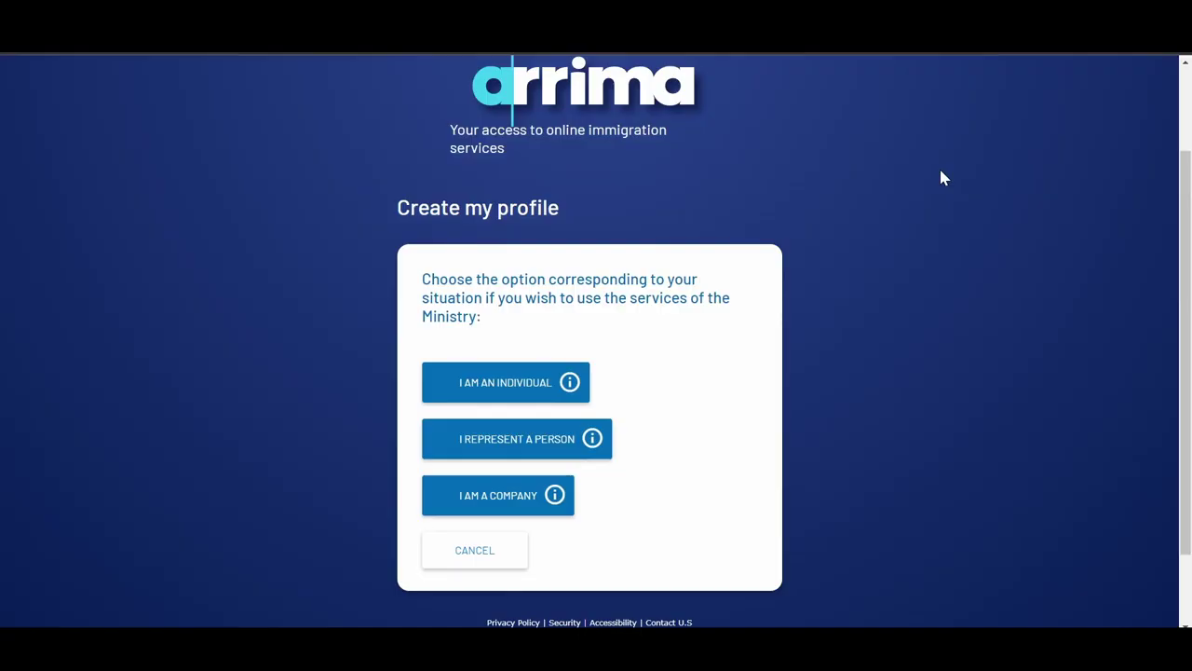
Choose an individual profile, accept the profile terms and general conditions of use, and continue
{"action": "left_click", "coordinate": [542, 394]}
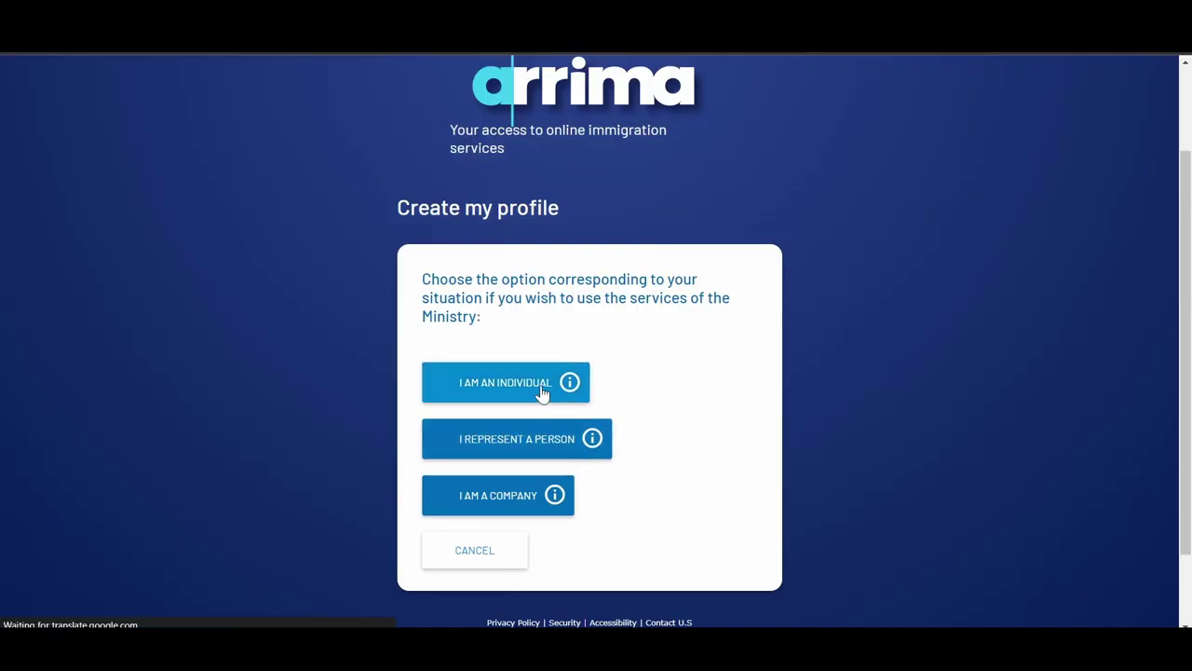
{"action": "scroll", "coordinate": [708, 331], "scroll_direction": "down", "scroll_amount": 15}
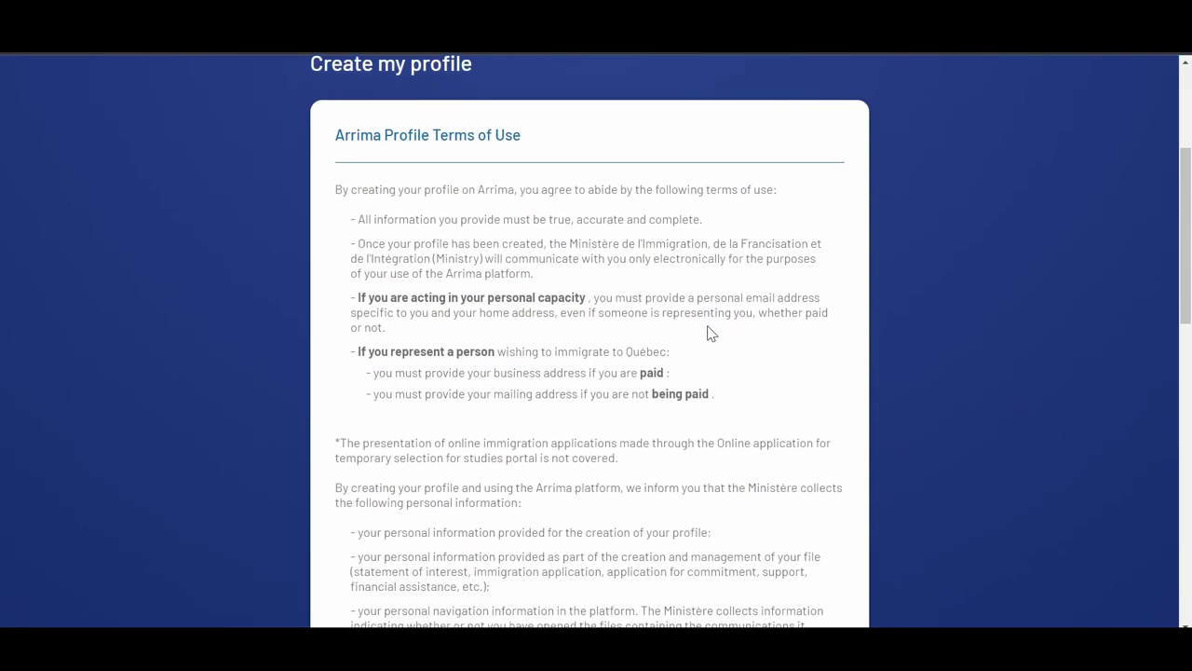
{"action": "scroll", "coordinate": [708, 328], "scroll_direction": "down", "scroll_amount": 3}
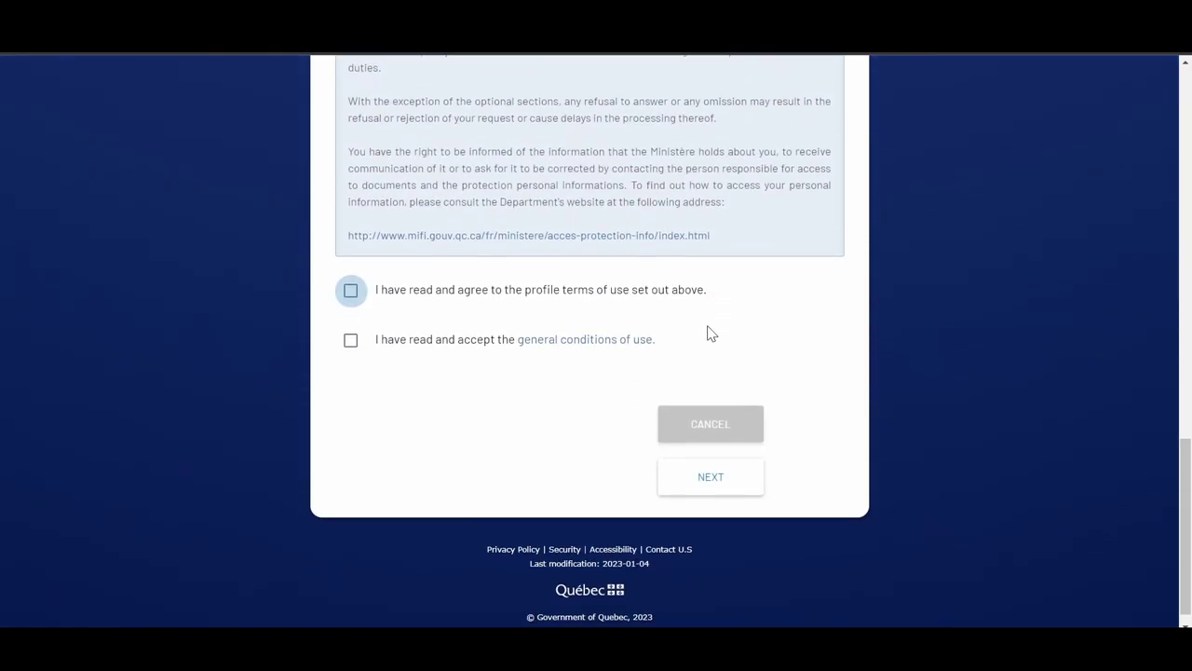
{"action": "left_click", "coordinate": [350, 290]}
{"action": "left_click", "coordinate": [350, 340]}
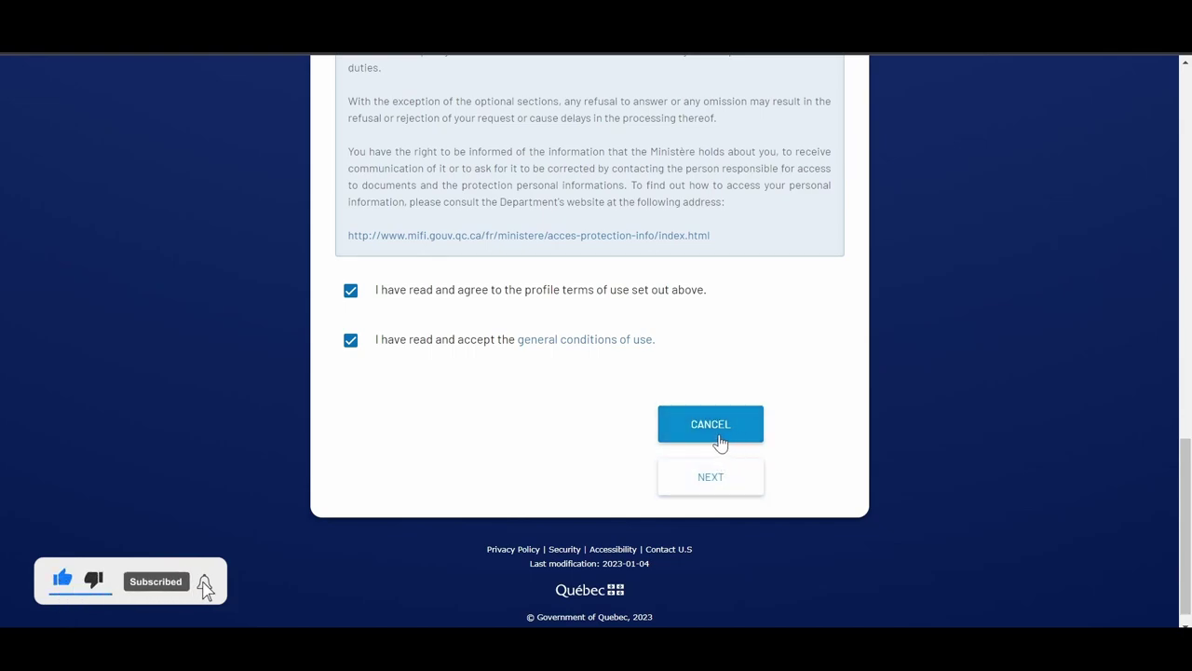
{"action": "left_click", "coordinate": [751, 428]}
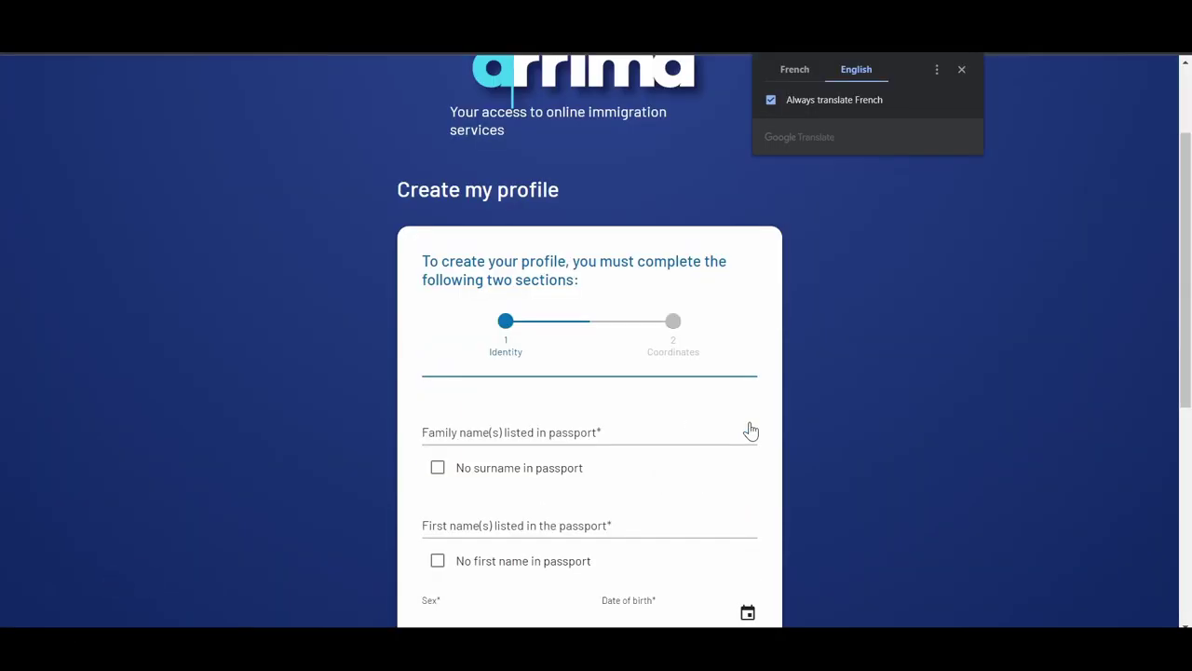
Fill in the passport identity details with Inde as country of birth, then continue
{"action": "scroll", "coordinate": [751, 429], "scroll_direction": "down", "scroll_amount": 3}
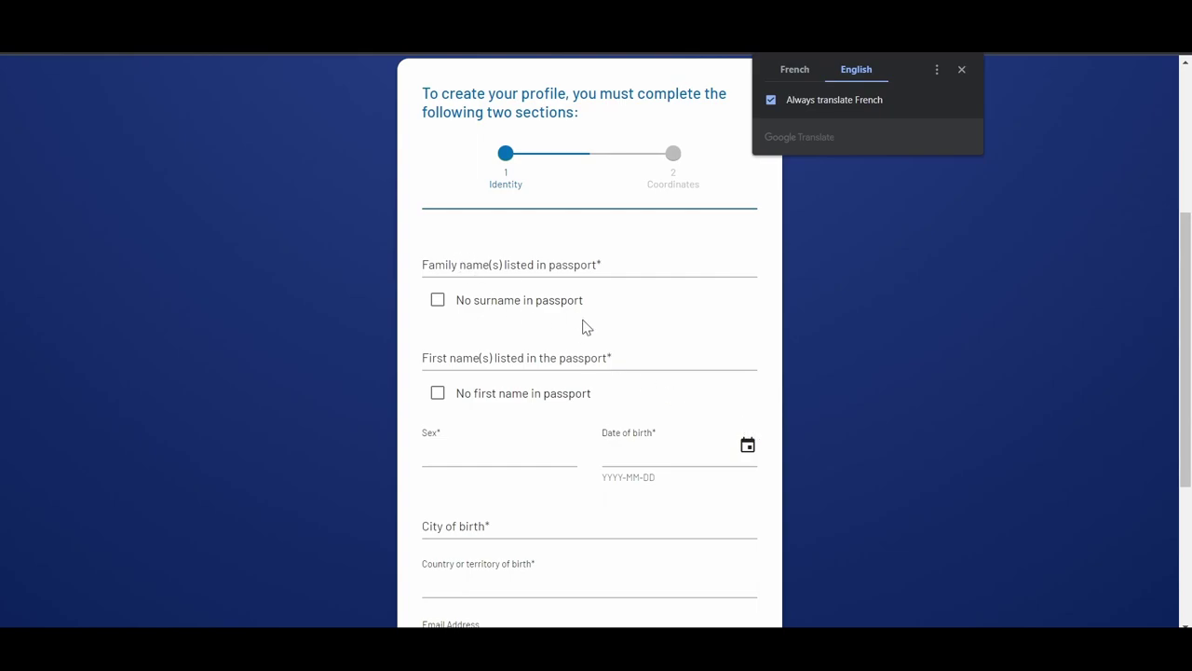
{"action": "left_click", "coordinate": [506, 267]}
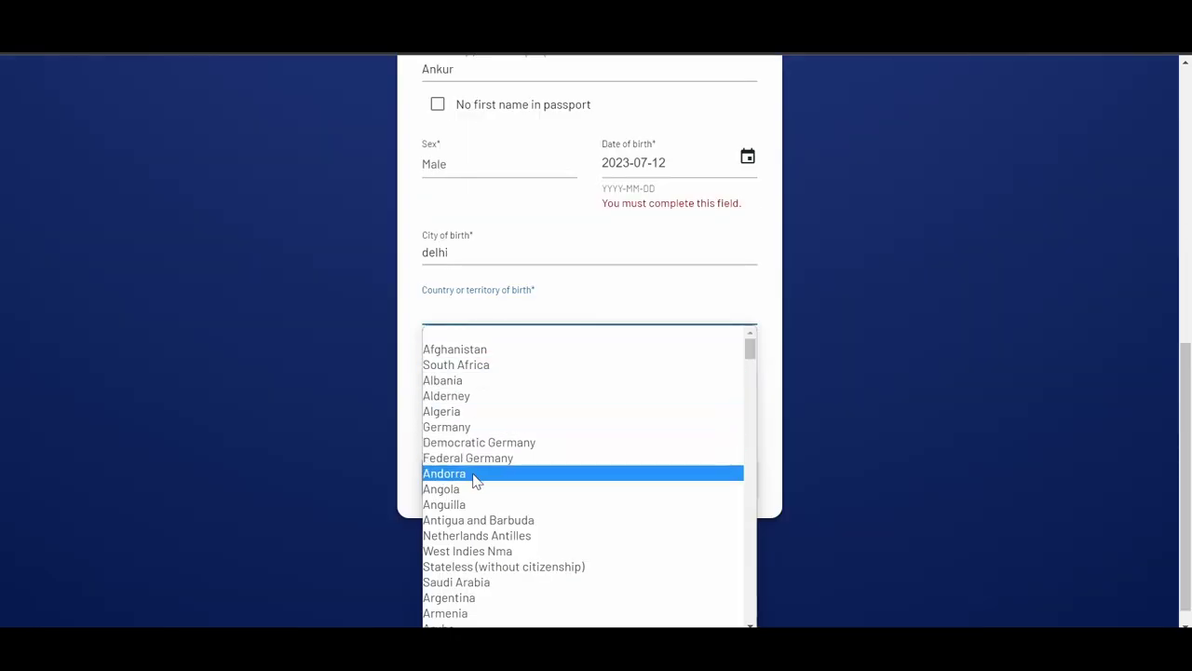
{"action": "scroll", "coordinate": [475, 479], "scroll_direction": "down", "scroll_amount": 5}
{"action": "scroll", "coordinate": [475, 480], "scroll_direction": "down", "scroll_amount": 5}
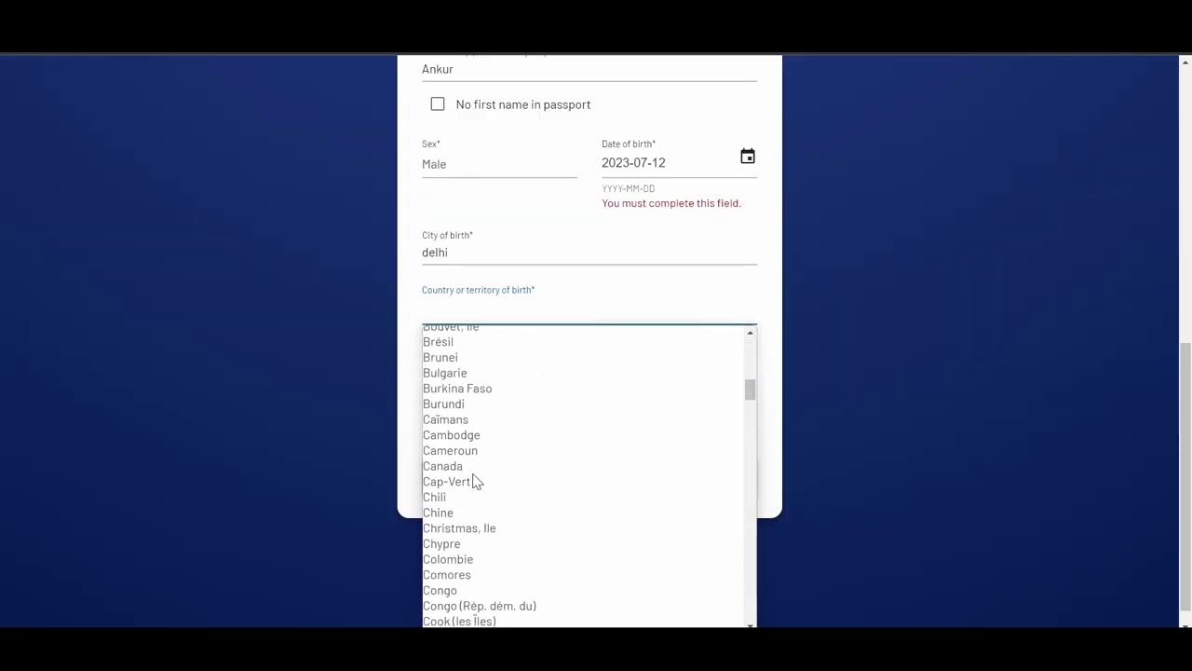
{"action": "scroll", "coordinate": [475, 480], "scroll_direction": "down", "scroll_amount": 8}
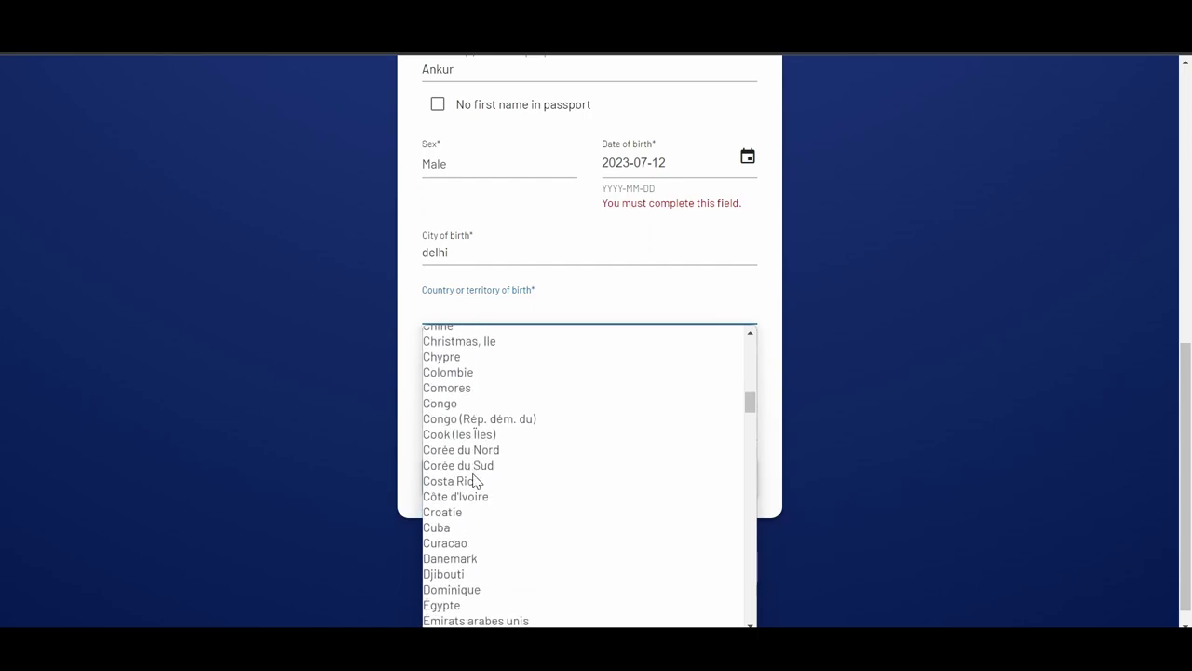
{"action": "scroll", "coordinate": [475, 480], "scroll_direction": "down", "scroll_amount": 8}
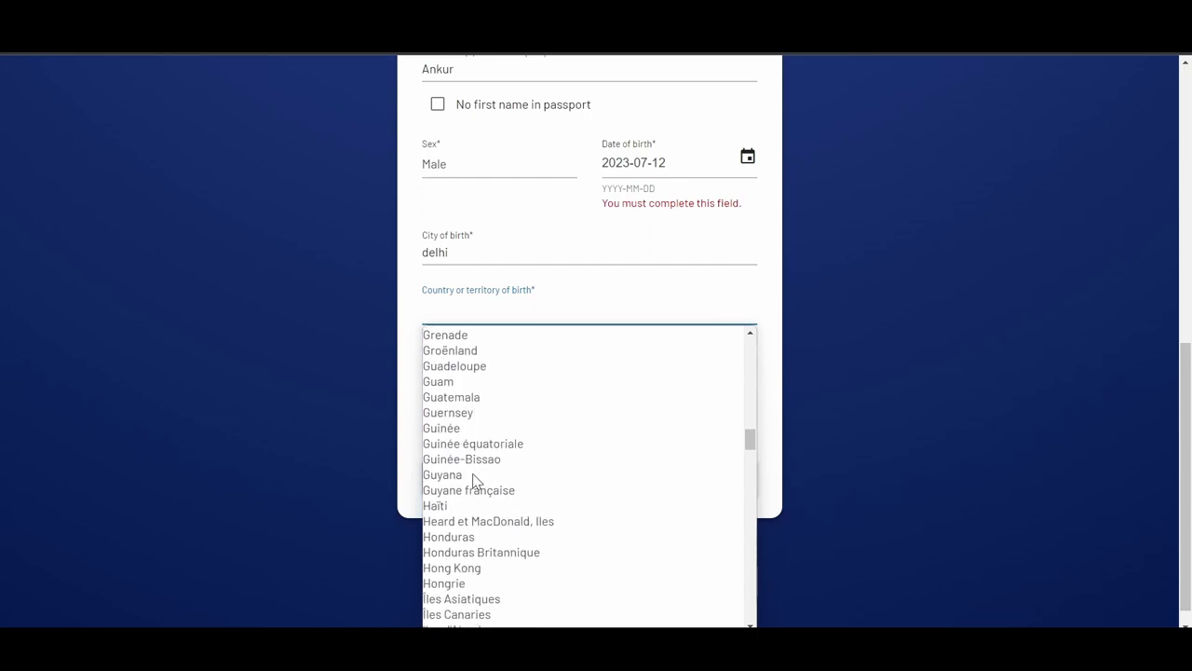
{"action": "scroll", "coordinate": [475, 479], "scroll_direction": "down", "scroll_amount": 3}
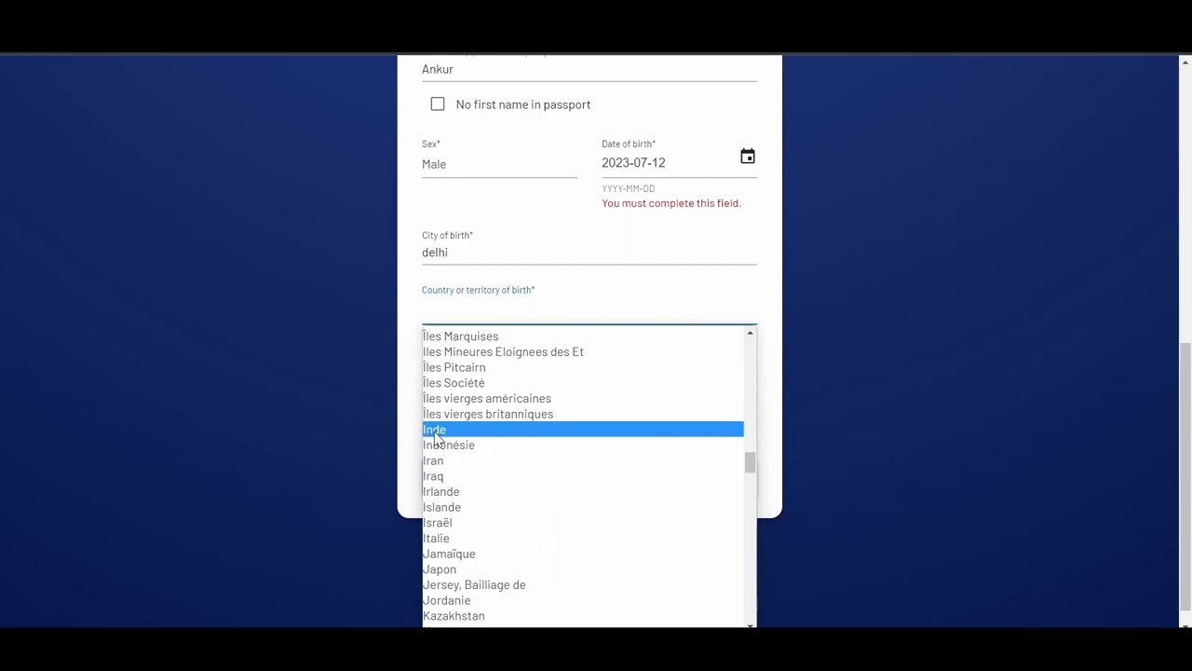
{"action": "left_click", "coordinate": [435, 430]}
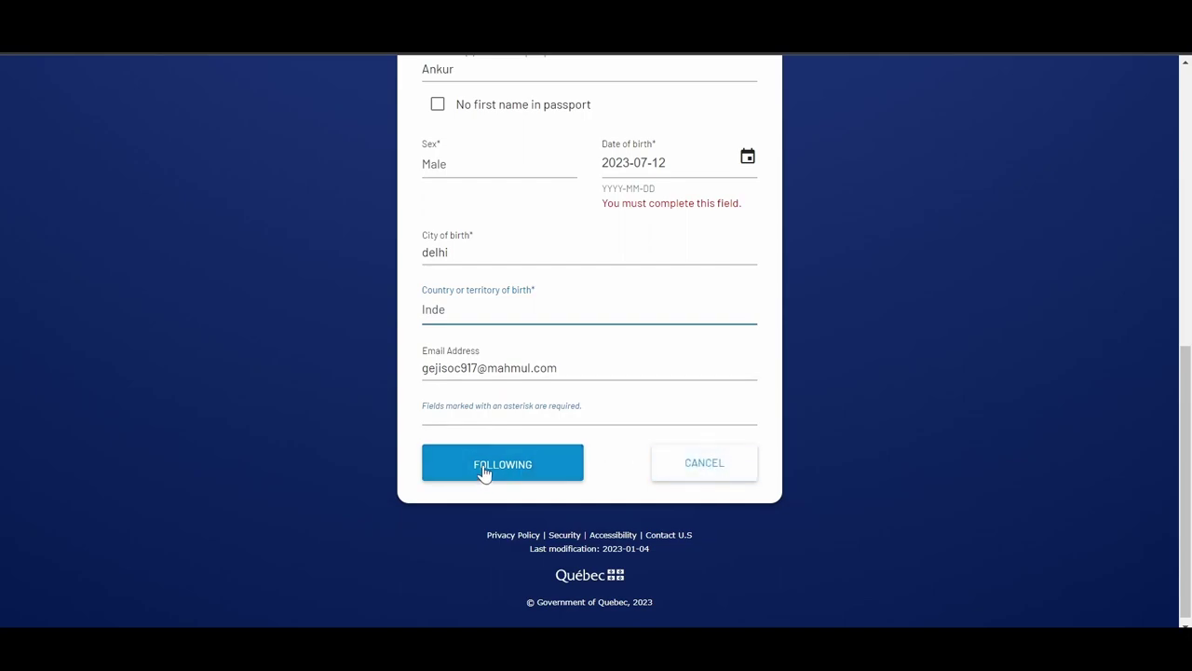
{"action": "left_click", "coordinate": [529, 475]}
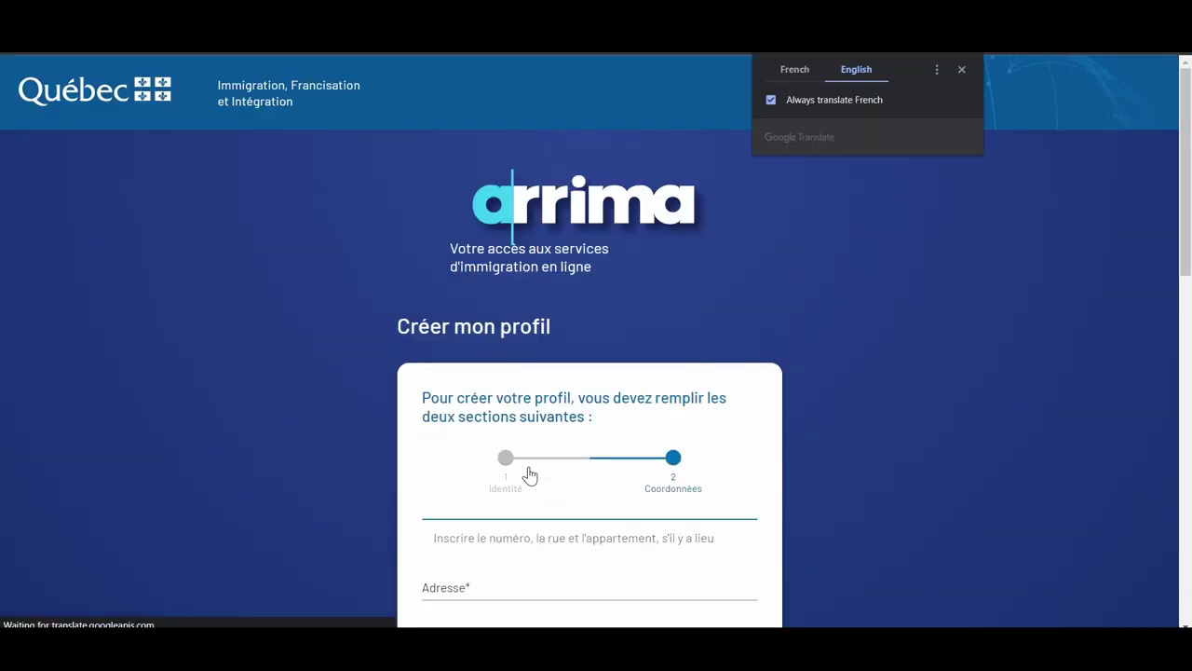
Enter the street address, city and postal code in the Coordinates section
{"action": "scroll", "coordinate": [861, 380], "scroll_direction": "down", "scroll_amount": 3}
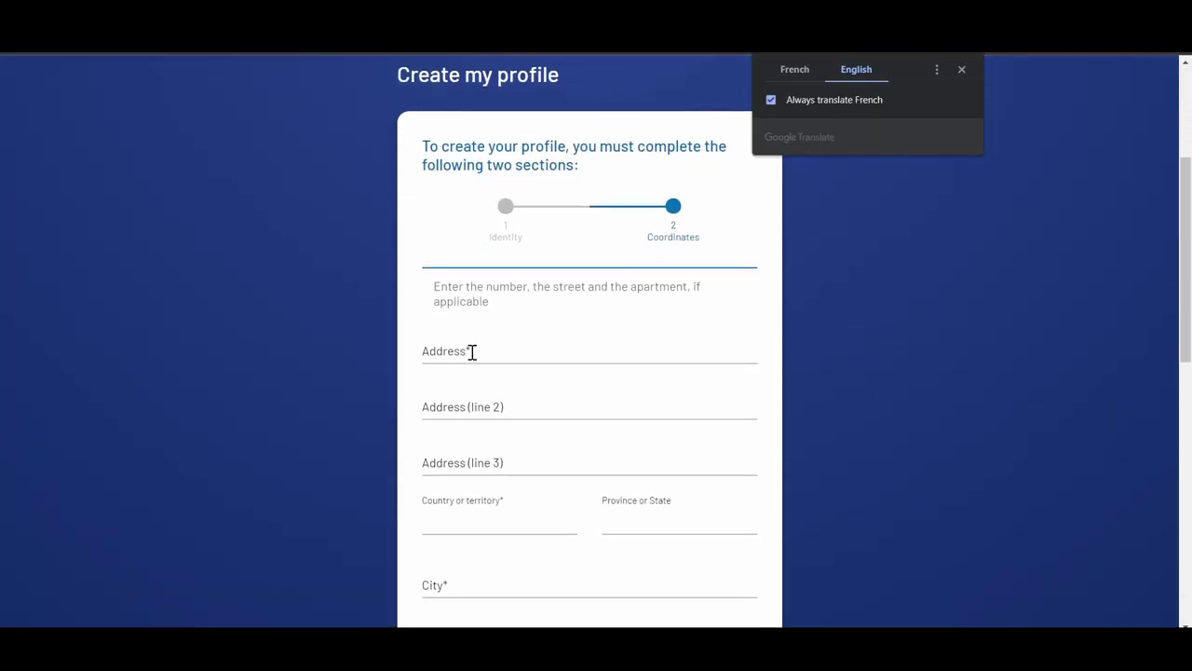
{"action": "left_click", "coordinate": [473, 351]}
{"action": "type", "text": "fhgfhj"}
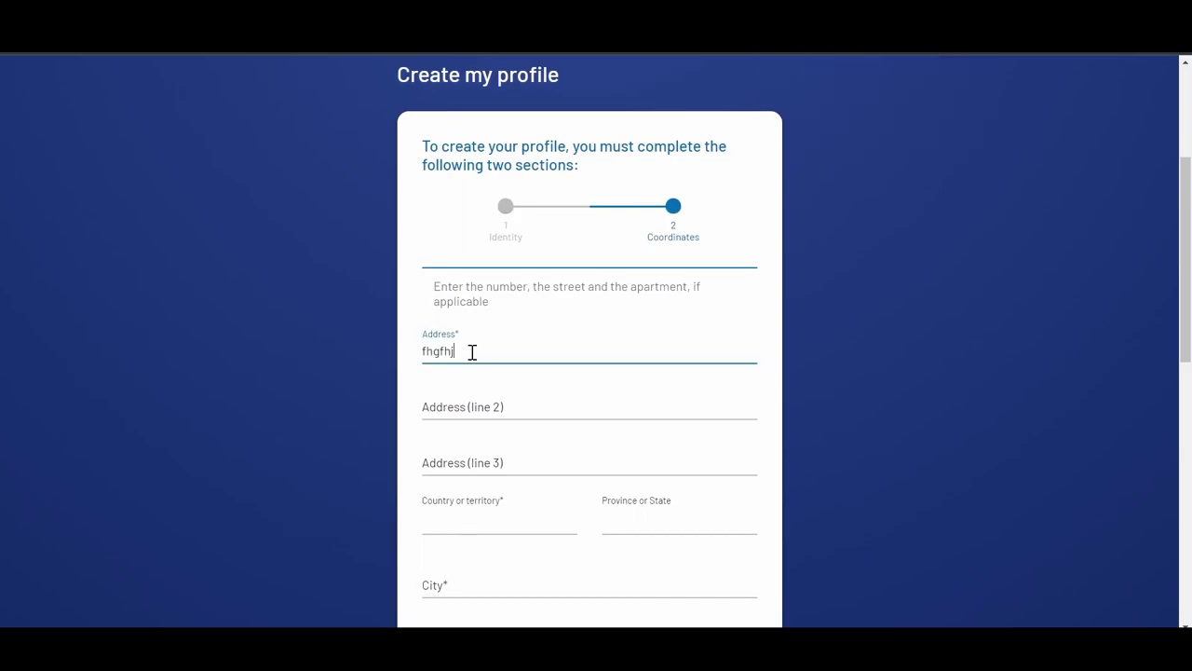
{"action": "scroll", "coordinate": [472, 351], "scroll_direction": "down", "scroll_amount": 1}
{"action": "left_click", "coordinate": [511, 481]}
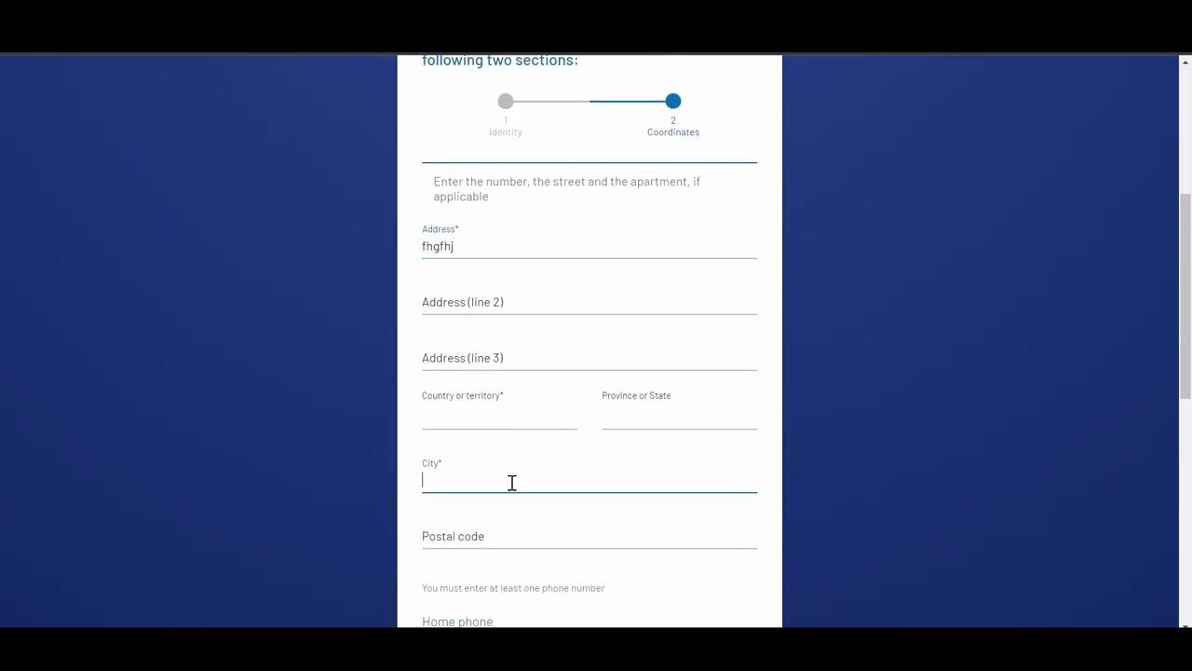
{"action": "type", "text": "djf"}
{"action": "scroll", "coordinate": [511, 481], "scroll_direction": "down", "scroll_amount": 1}
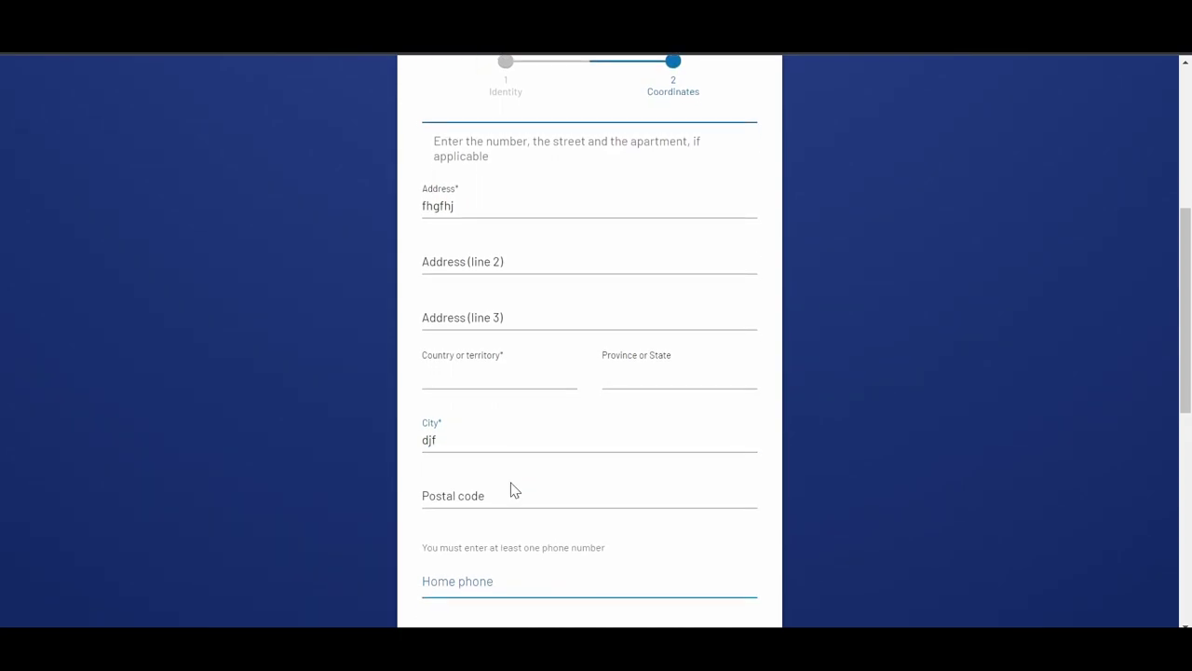
{"action": "left_click", "coordinate": [506, 495]}
{"action": "type", "text": "454606"}
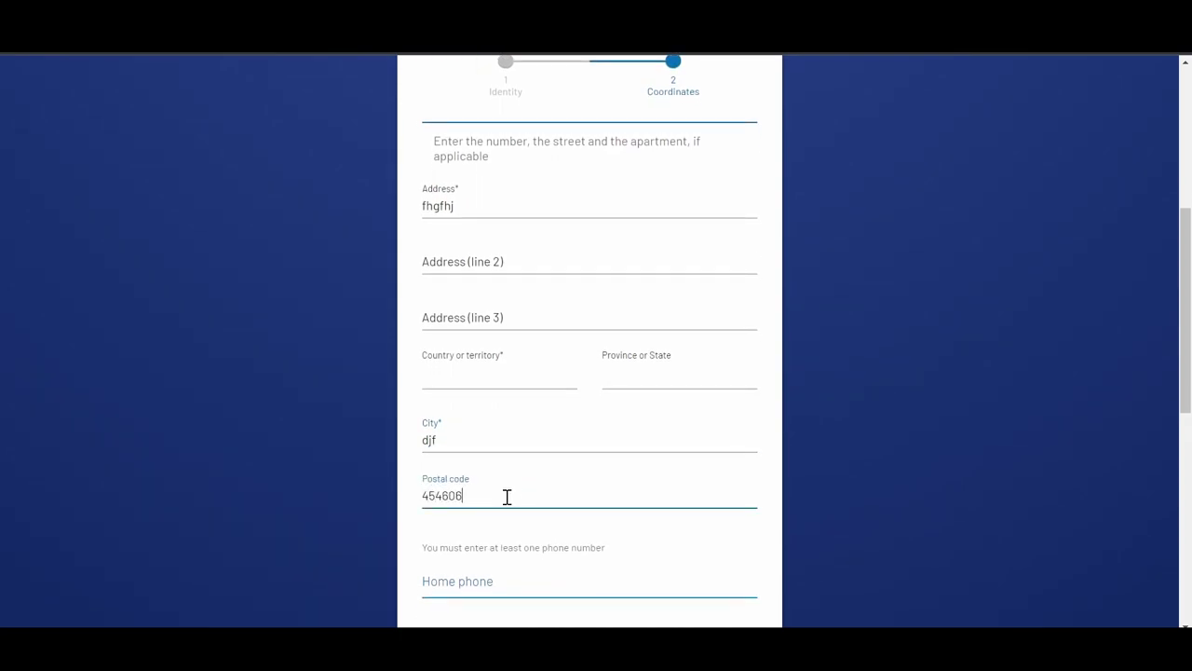
Enter the home phone with international area code 91 and the phone number
{"action": "scroll", "coordinate": [507, 496], "scroll_direction": "down", "scroll_amount": 2}
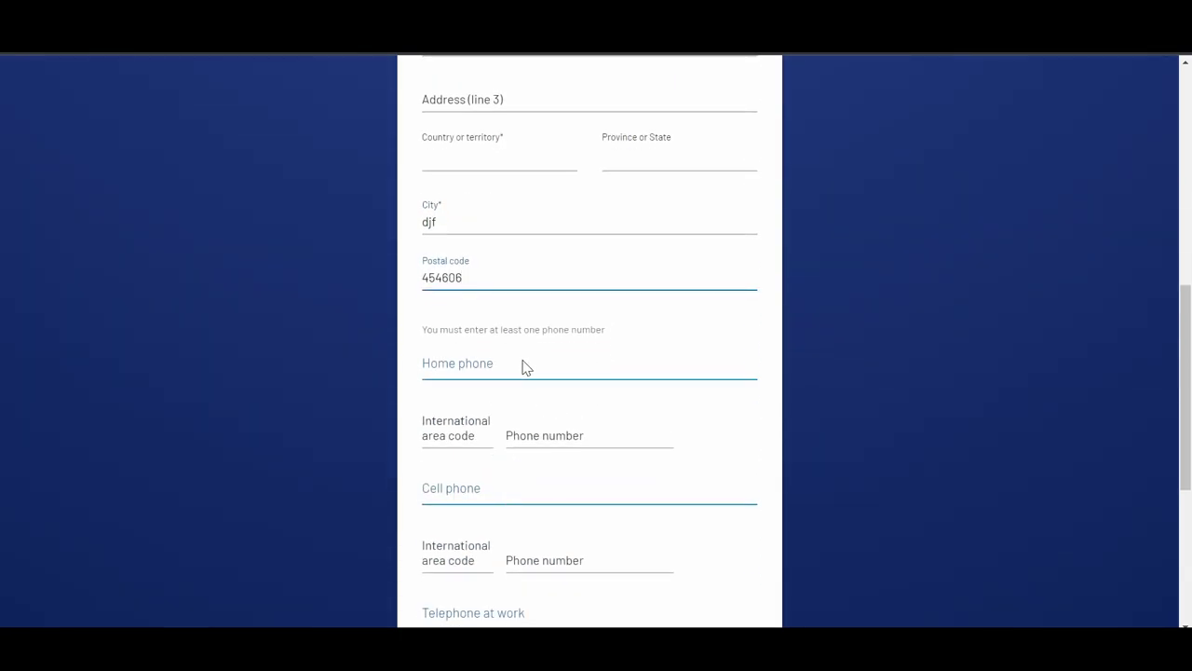
{"action": "left_click", "coordinate": [476, 430]}
{"action": "type", "text": "9"}
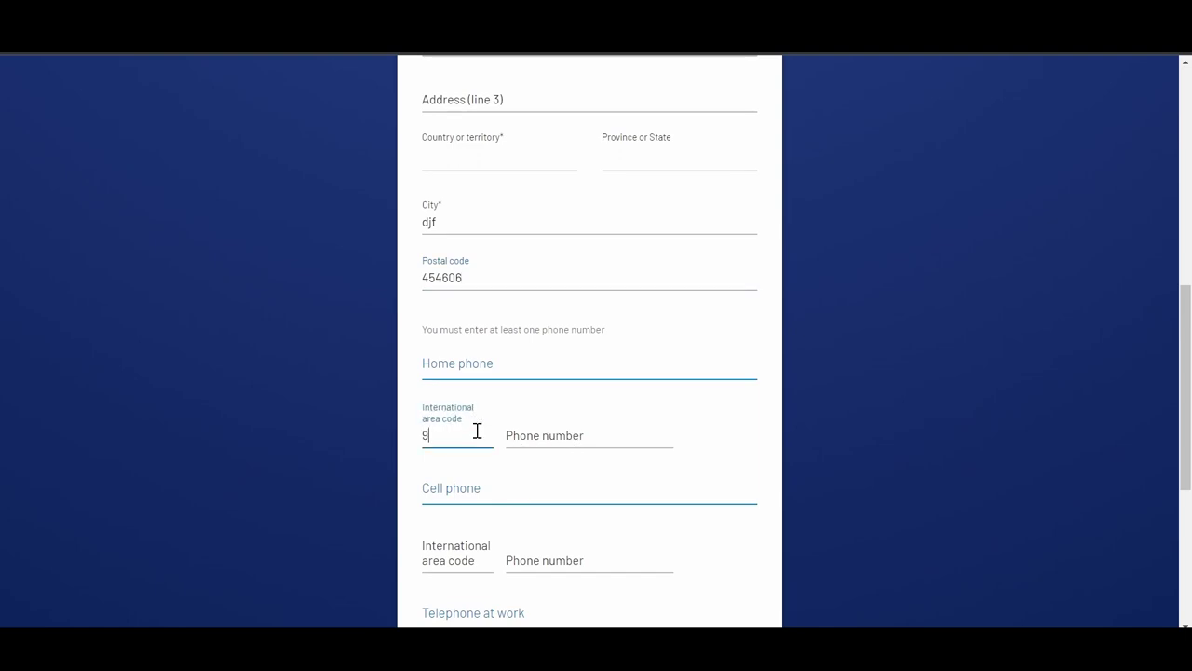
{"action": "type", "text": "1"}
{"action": "left_click", "coordinate": [618, 433]}
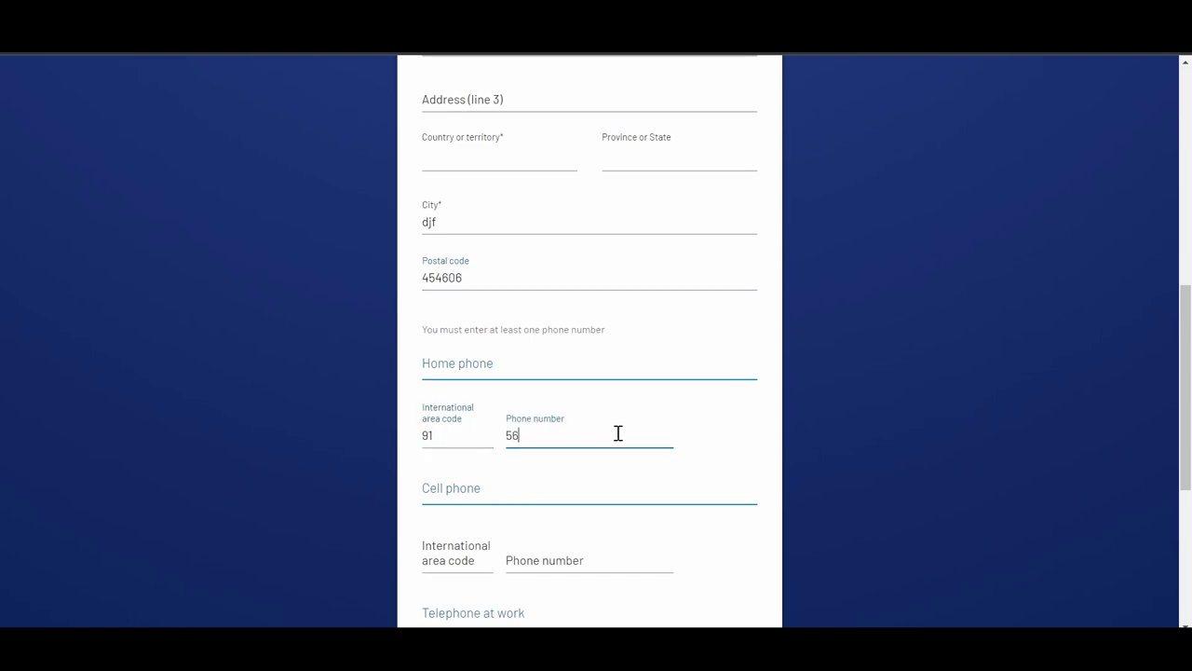
{"action": "scroll", "coordinate": [617, 433], "scroll_direction": "down", "scroll_amount": 5}
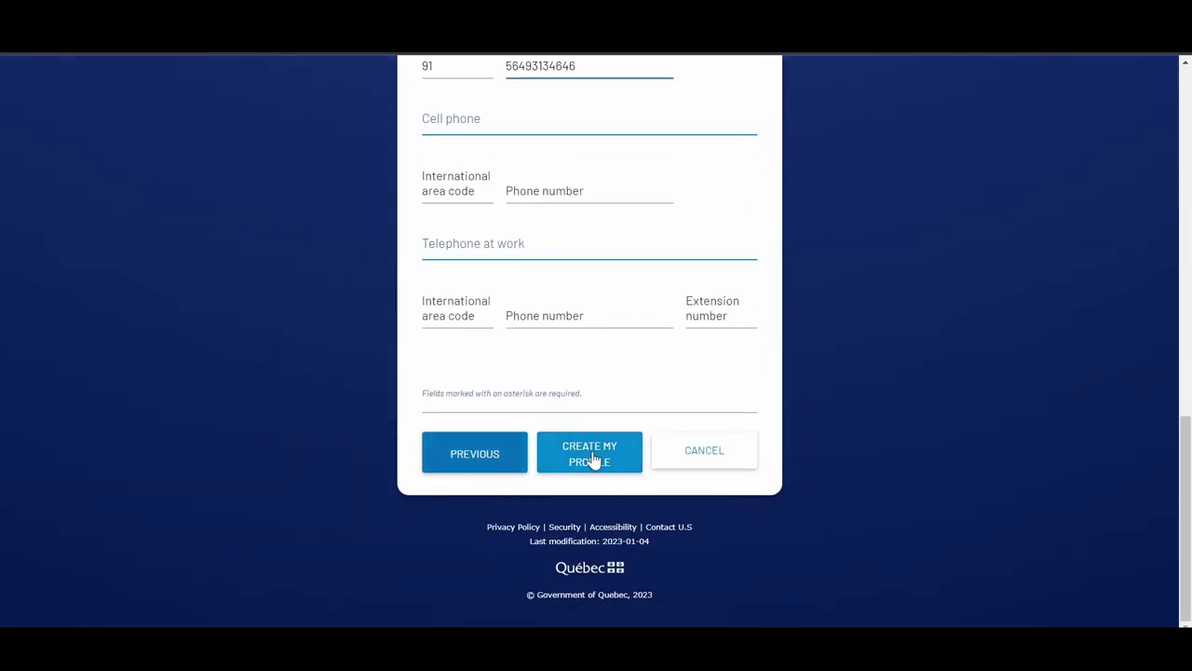
Set Country or territory to Inde, fill in the province or state, and resubmit the profile
{"action": "left_click", "coordinate": [592, 460]}
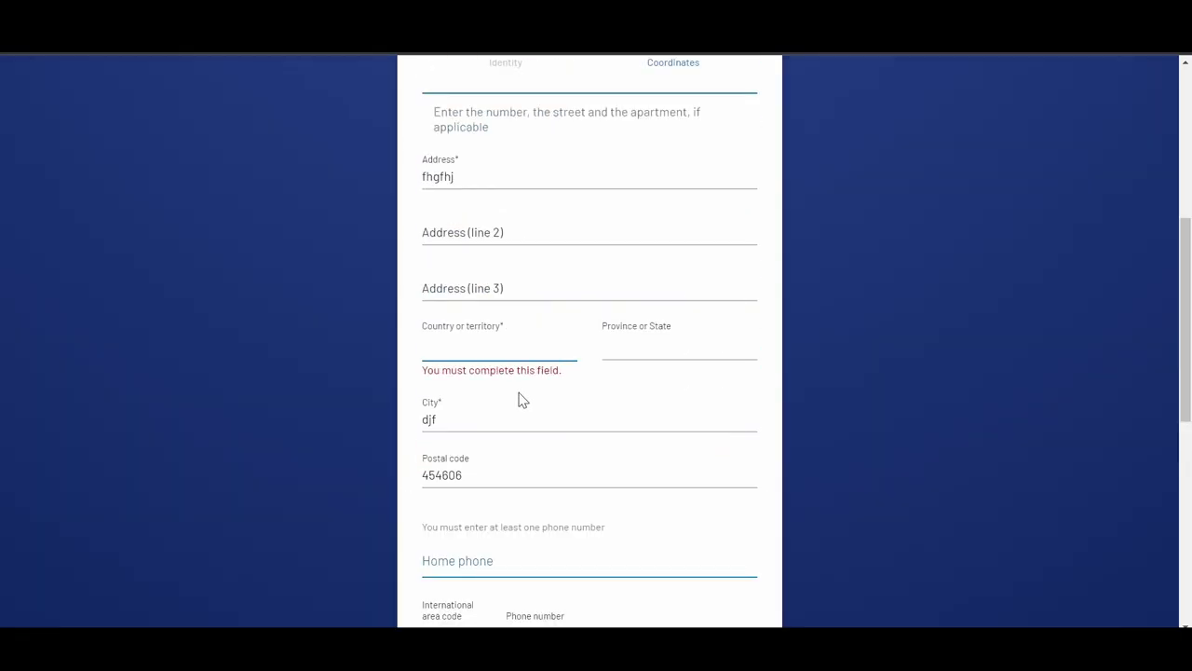
{"action": "left_click", "coordinate": [484, 352]}
{"action": "scroll", "coordinate": [458, 186], "scroll_direction": "down", "scroll_amount": 8}
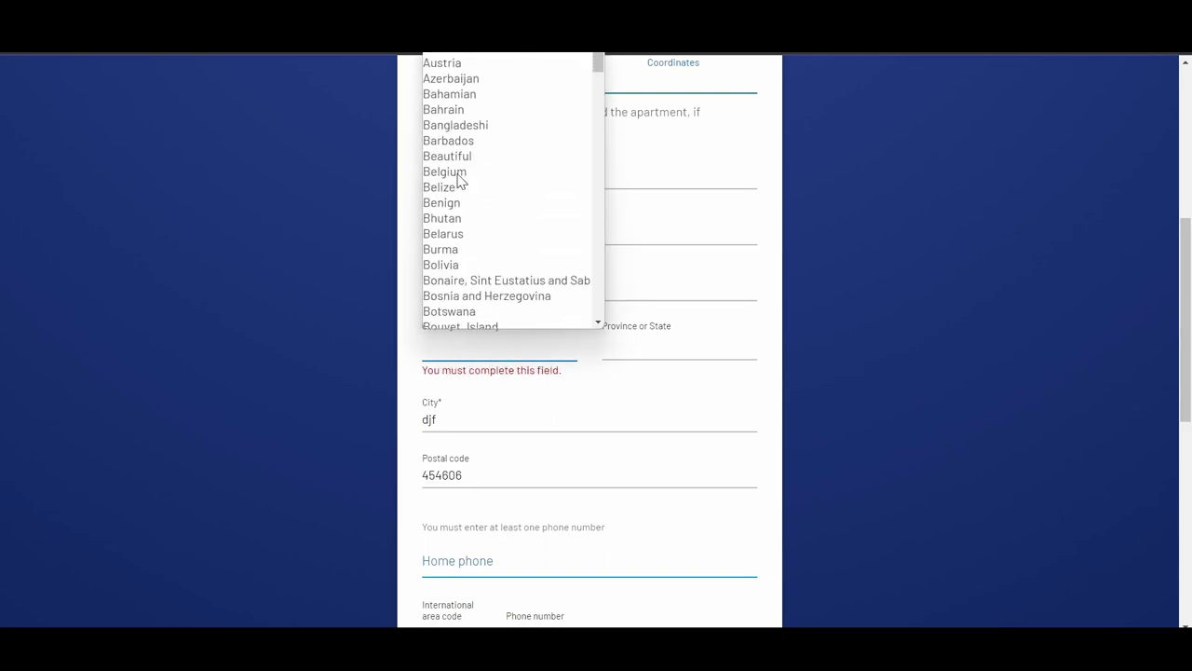
{"action": "scroll", "coordinate": [459, 181], "scroll_direction": "down", "scroll_amount": 20}
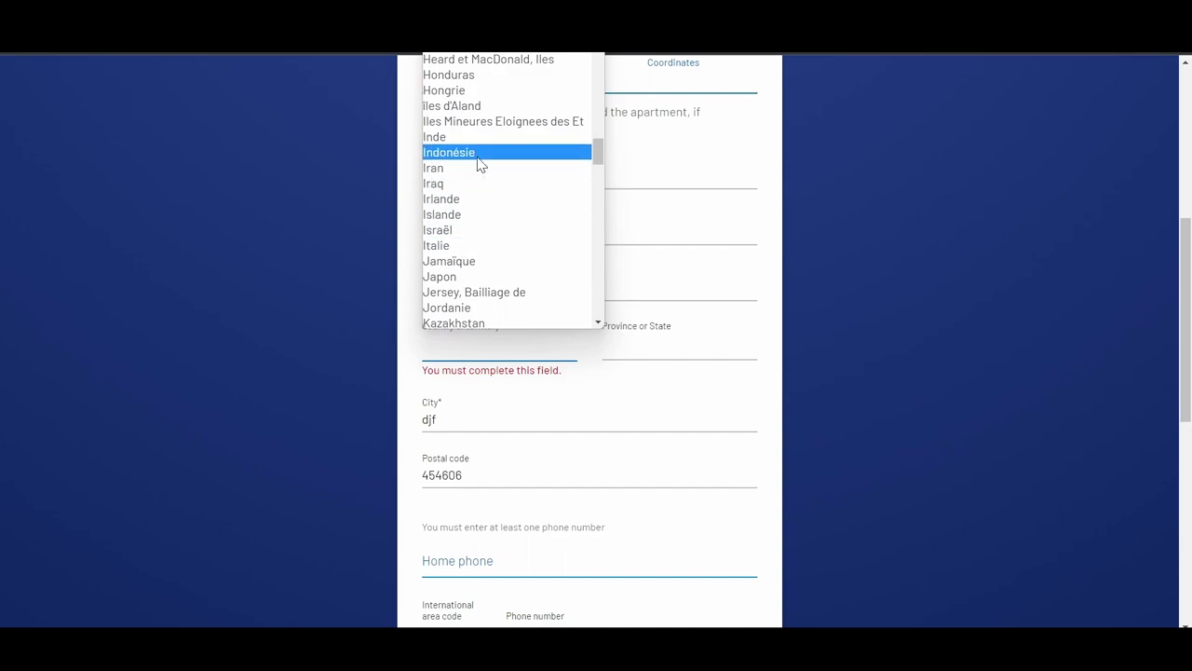
{"action": "left_click", "coordinate": [445, 139]}
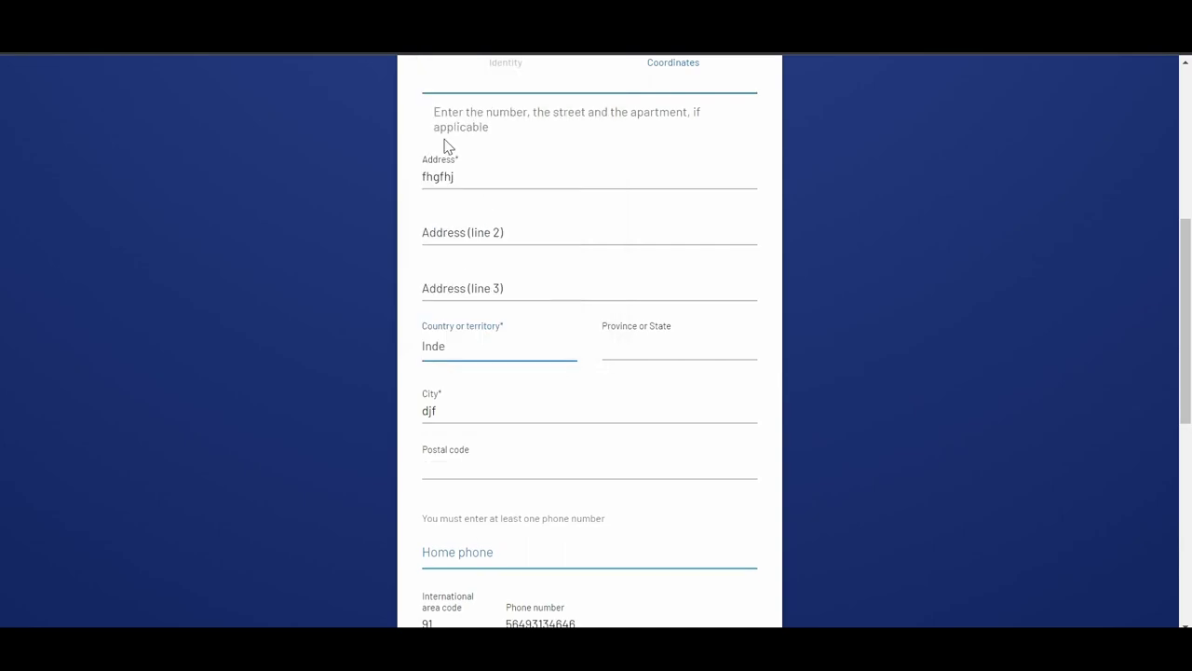
{"action": "left_click", "coordinate": [651, 349]}
{"action": "type", "text": "lj"}
{"action": "scroll", "coordinate": [651, 350], "scroll_direction": "down", "scroll_amount": 6}
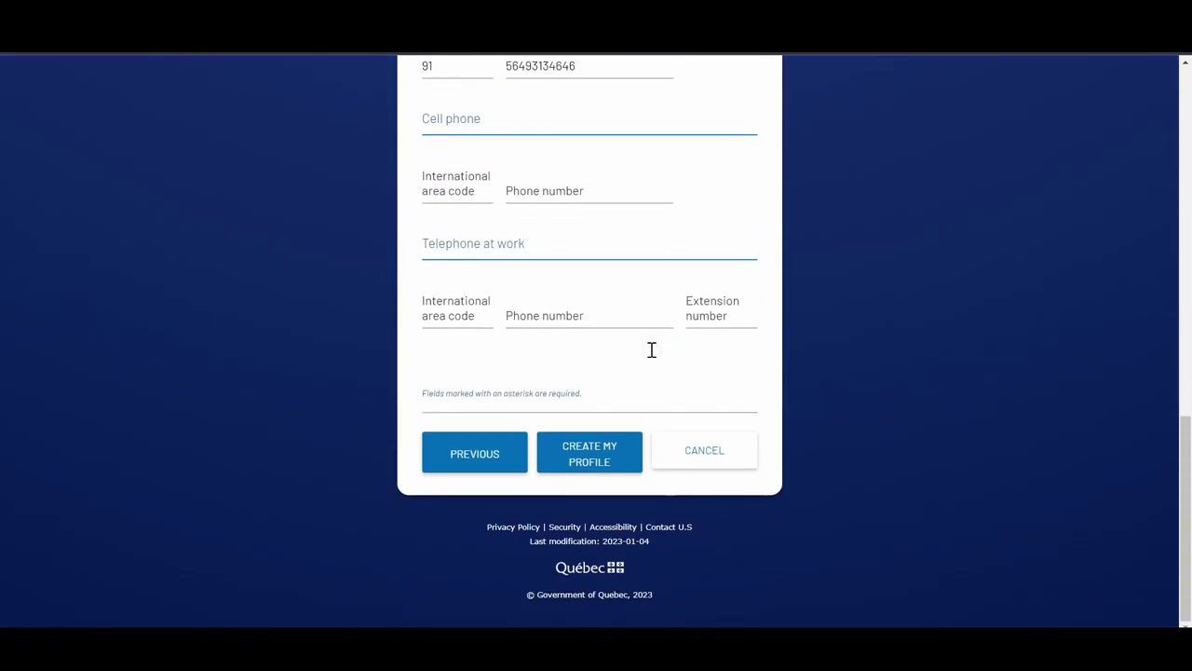
{"action": "left_click", "coordinate": [562, 451]}
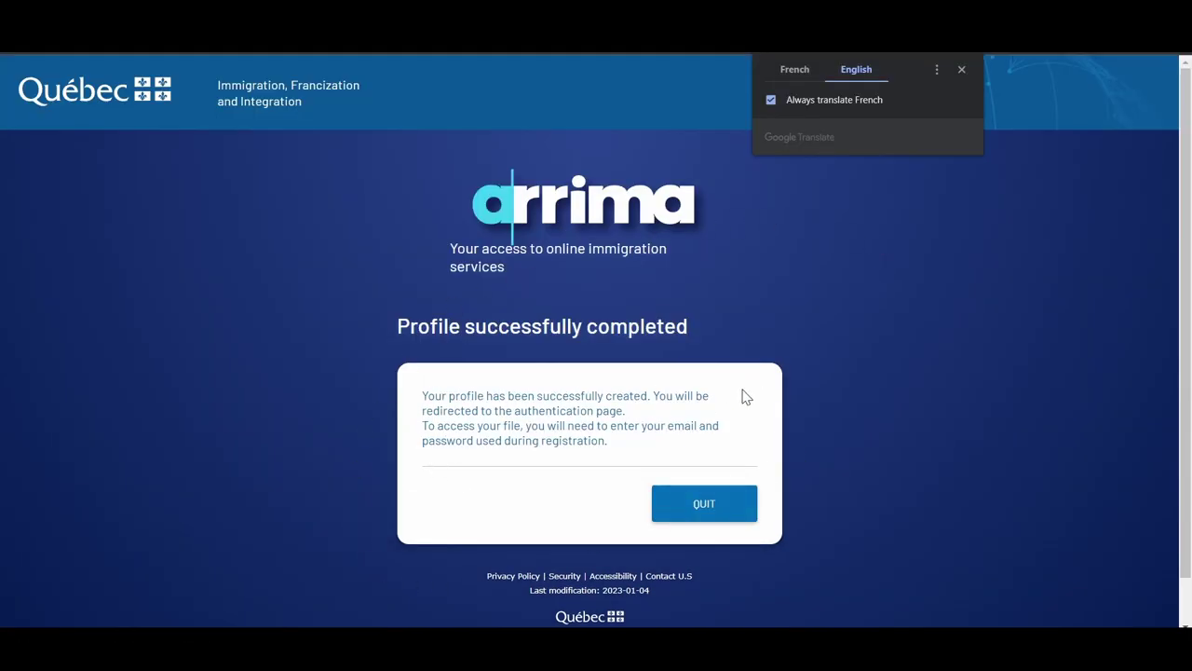
Leave the profile confirmation page to continue toward My folders
{"action": "left_click", "coordinate": [695, 505]}
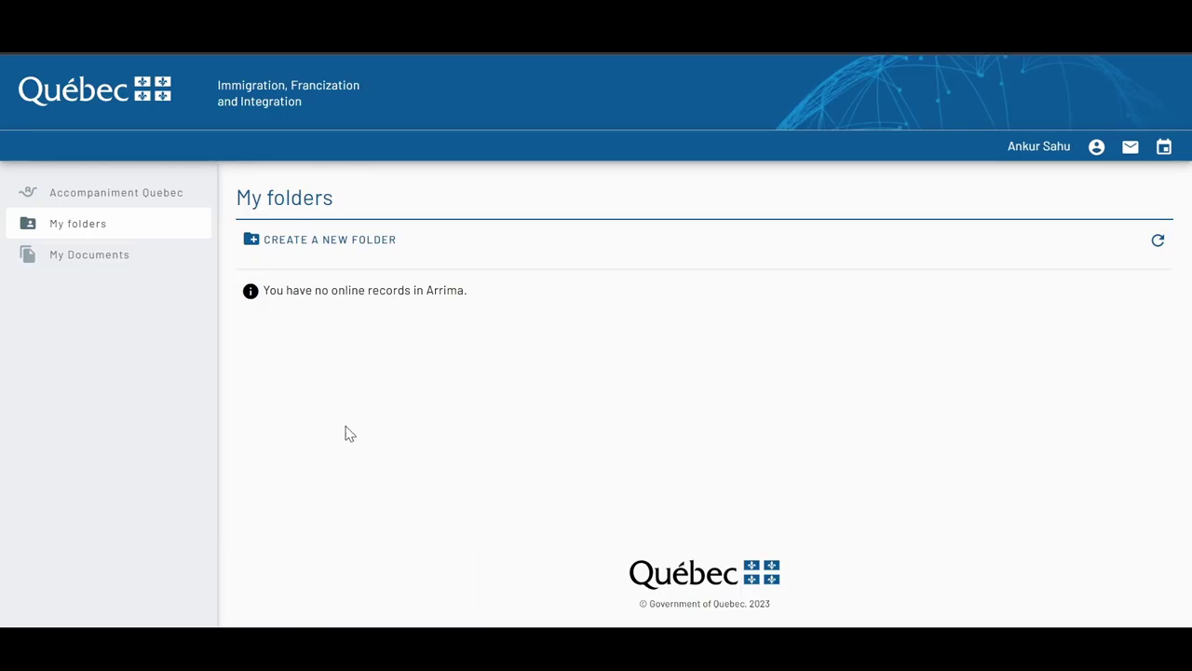
Create a new folder of type International Student Program — Filing of Documents
{"action": "left_click", "coordinate": [322, 257]}
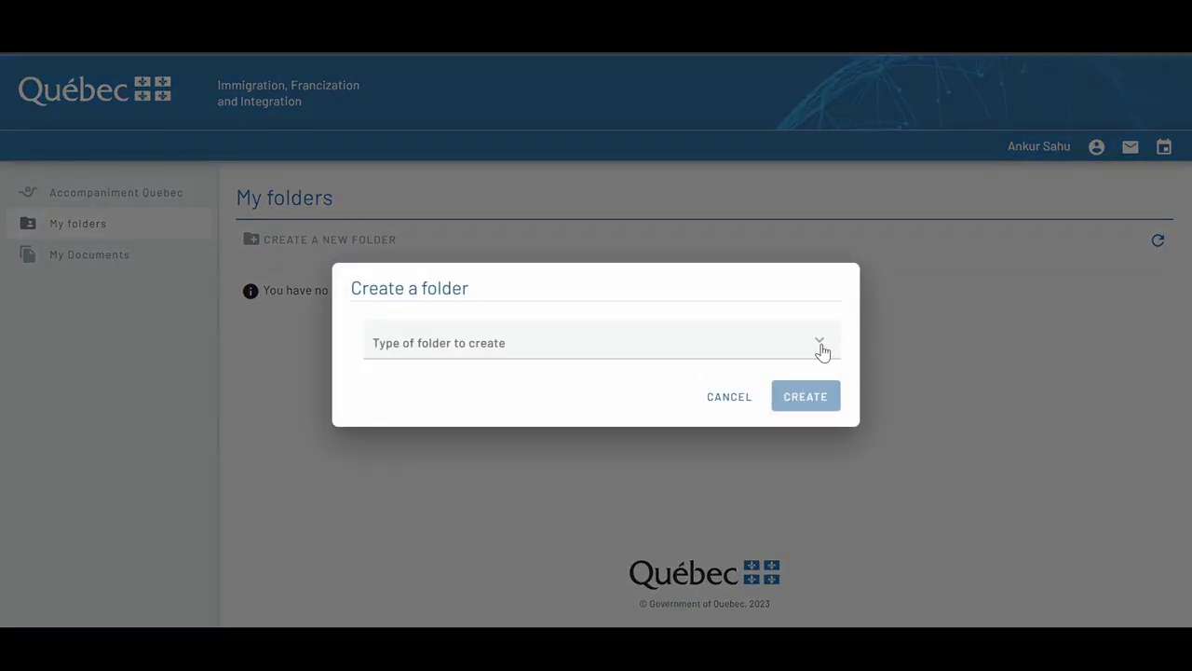
{"action": "left_click", "coordinate": [822, 351]}
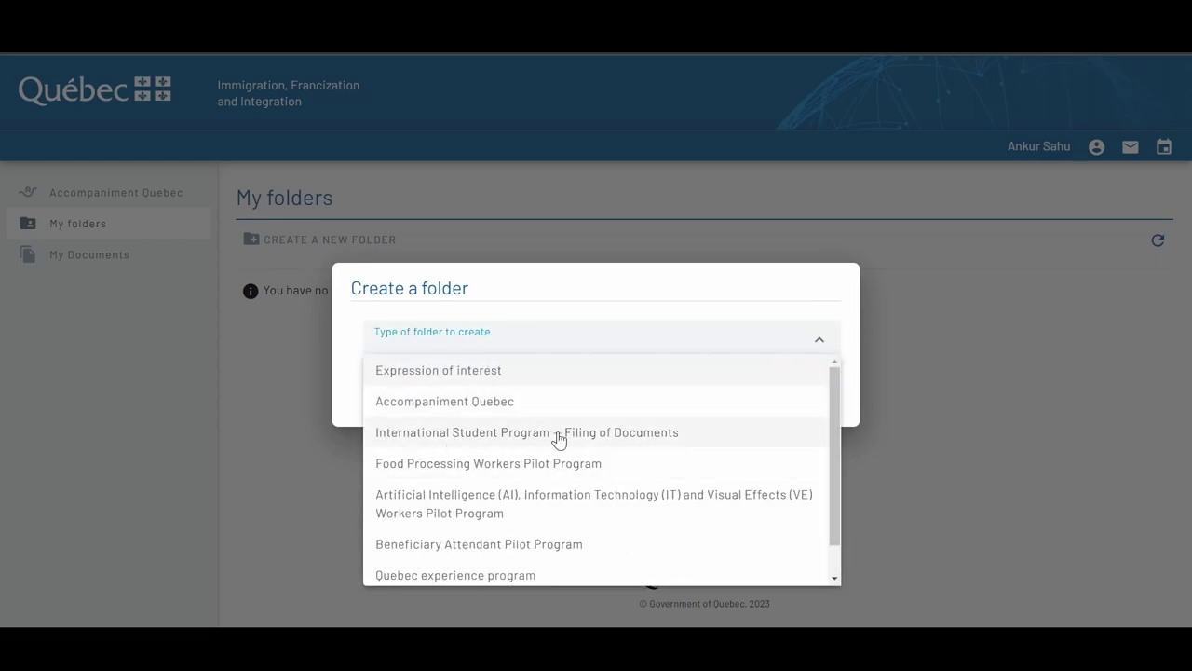
{"action": "left_click", "coordinate": [483, 439]}
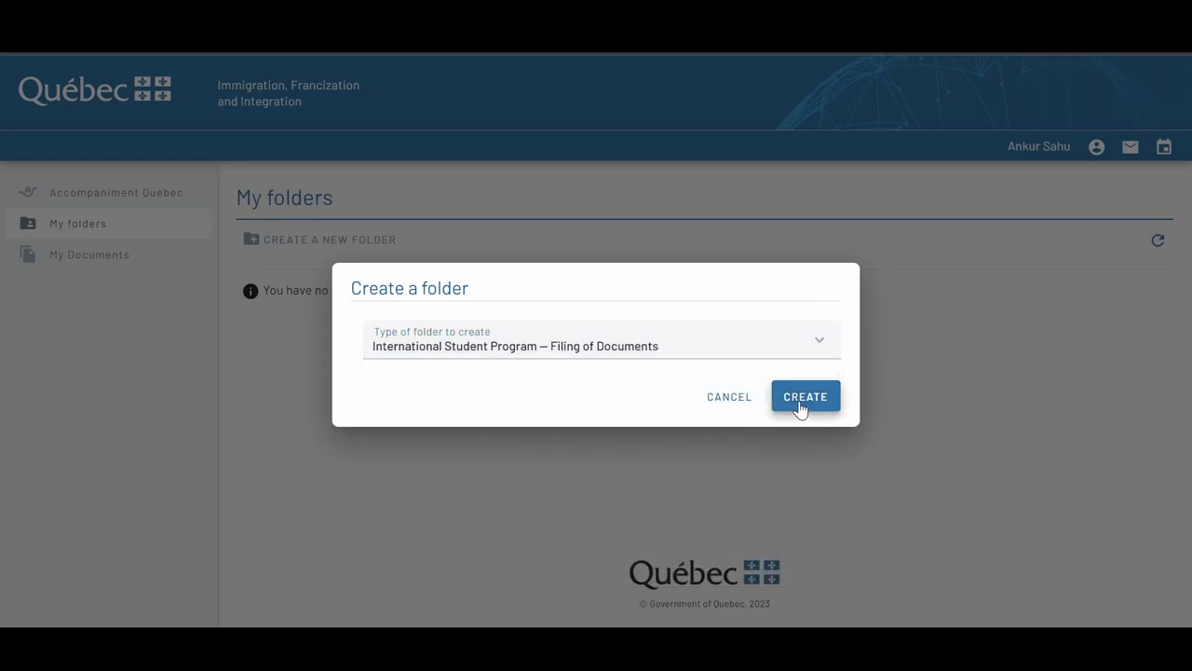
{"action": "left_click", "coordinate": [798, 405]}
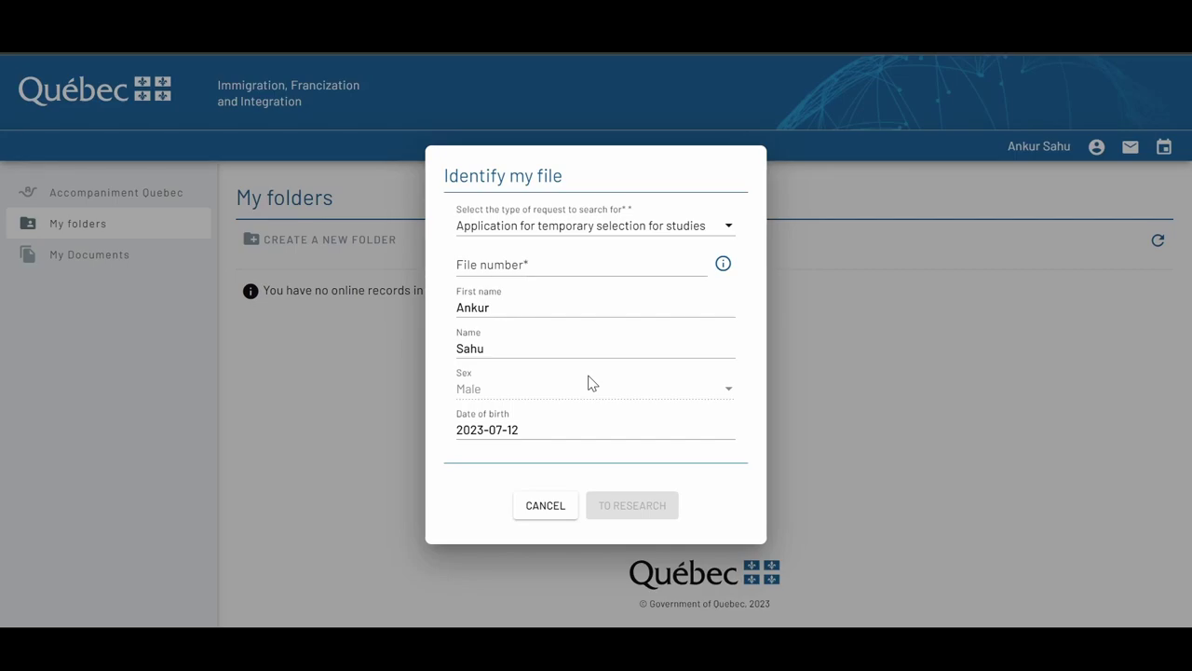
Enter the file number, search for the file, and dismiss the No records found message
{"action": "left_click", "coordinate": [515, 264]}
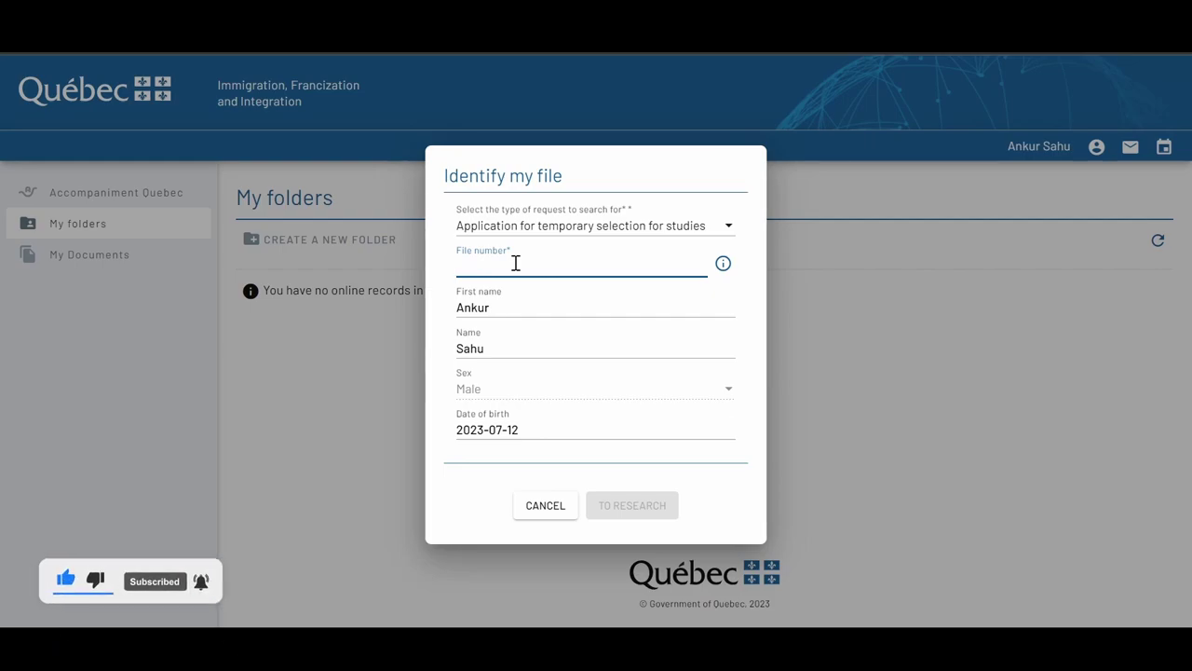
{"action": "type", "text": "cghh"}
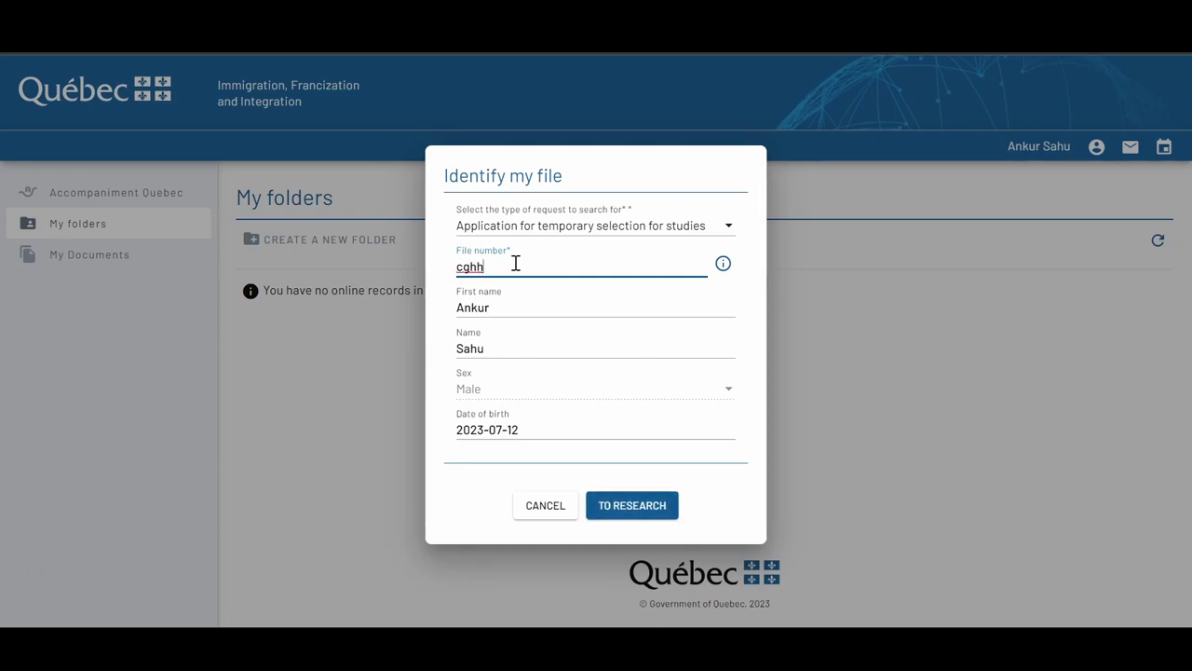
{"action": "left_click", "coordinate": [622, 507]}
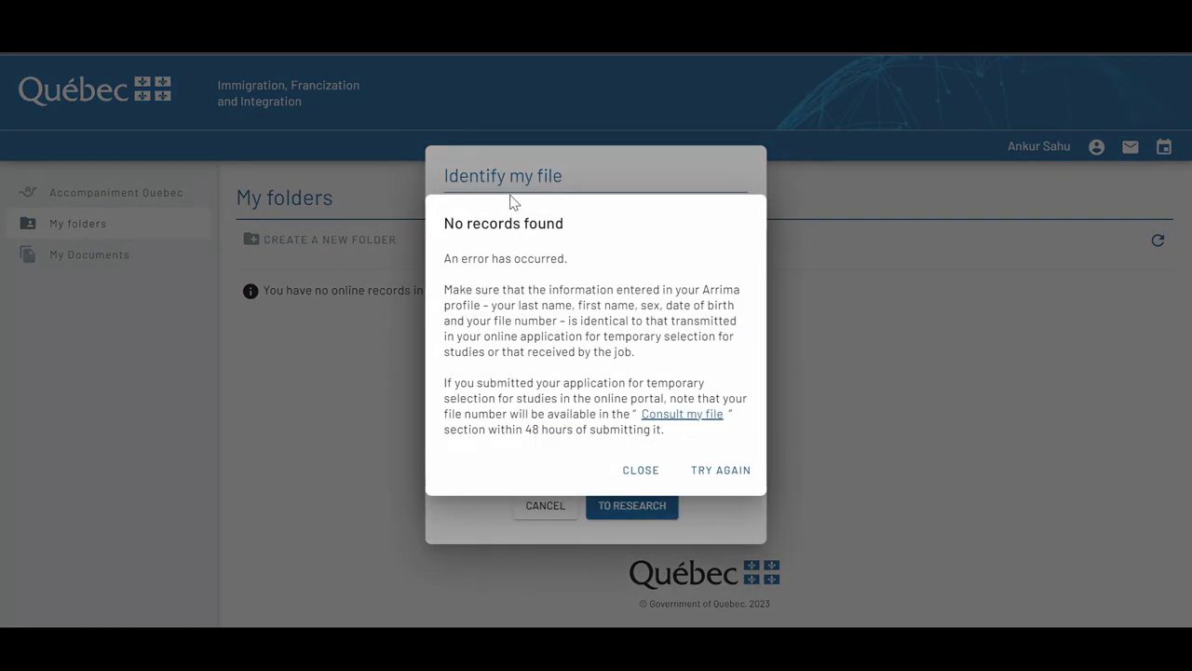
{"action": "left_click", "coordinate": [559, 504]}
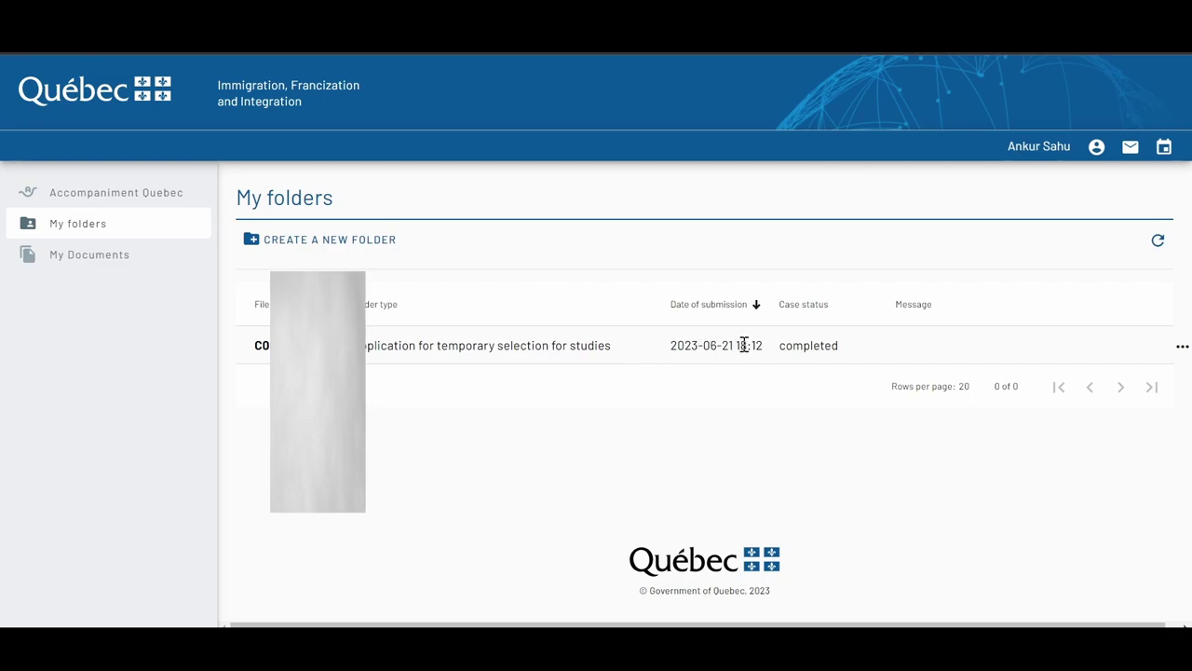
Check the 2023-06-21 submission date, cancel a second folder creation, and go to My Documents
{"action": "left_click_drag", "start_coordinate": [736, 344], "coordinate": [707, 344]}
{"action": "left_click", "coordinate": [614, 438]}
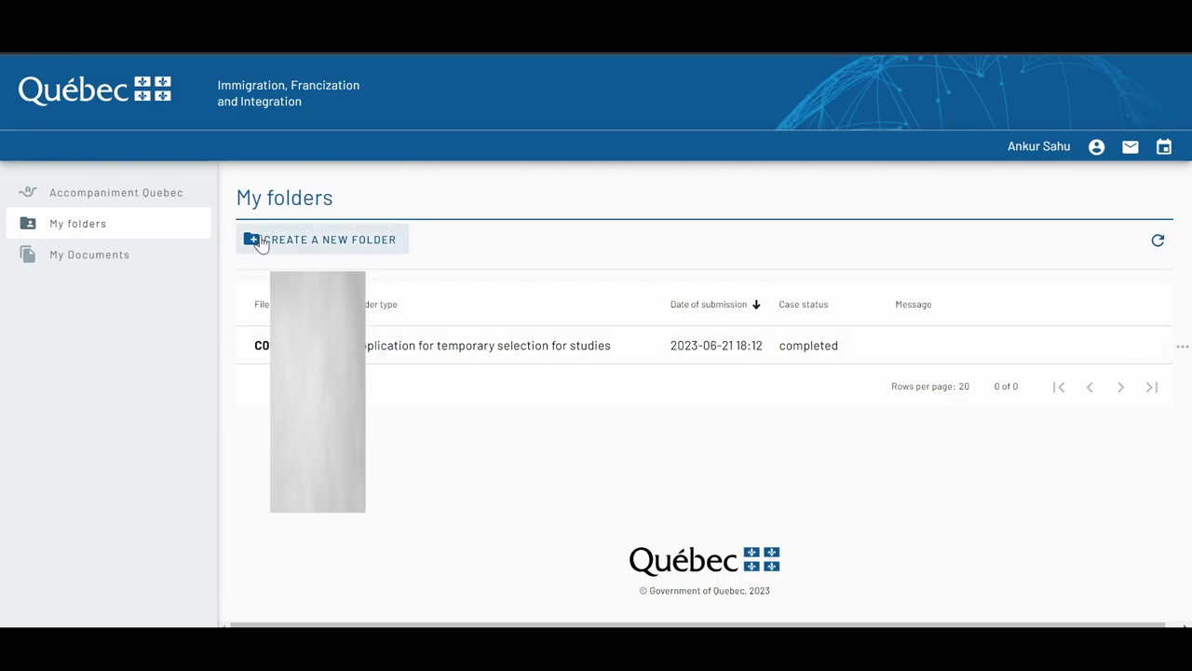
{"action": "left_click", "coordinate": [293, 239]}
{"action": "left_click", "coordinate": [459, 354]}
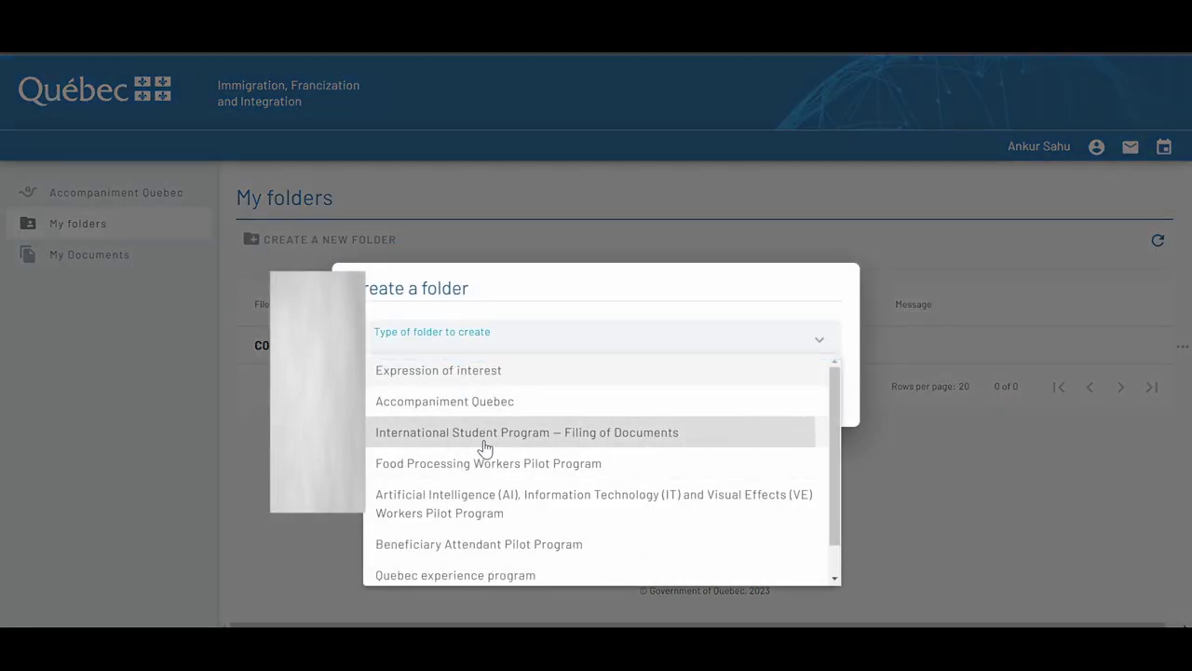
{"action": "left_click", "coordinate": [483, 439]}
{"action": "left_click", "coordinate": [716, 404]}
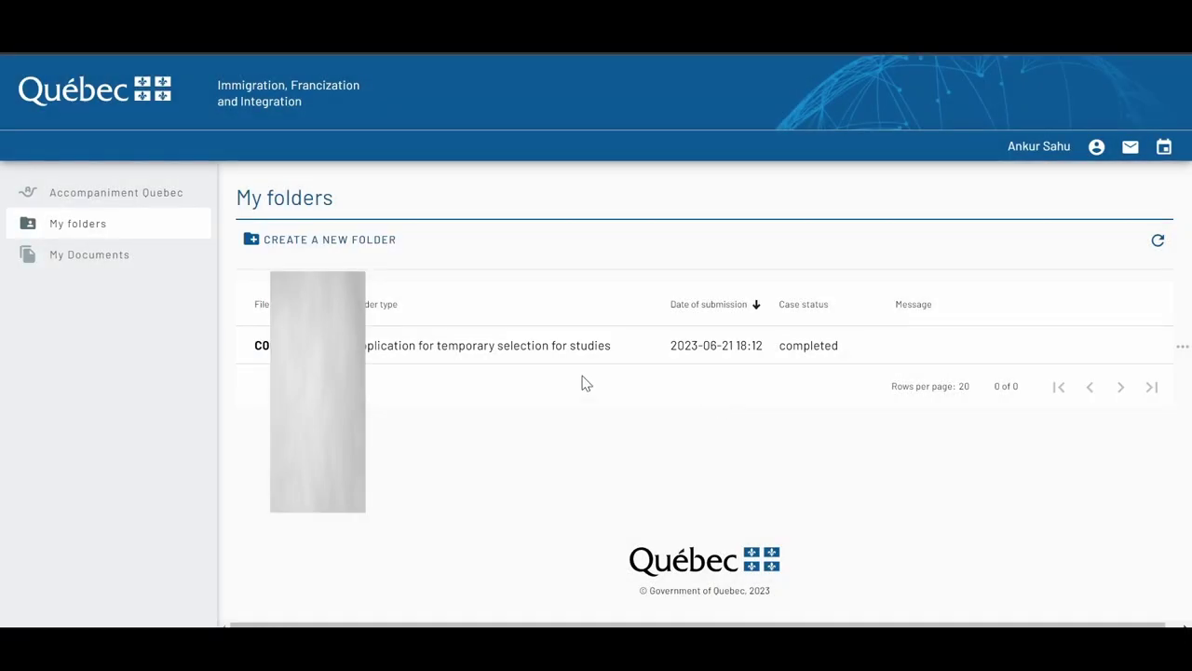
{"action": "left_click", "coordinate": [118, 262]}
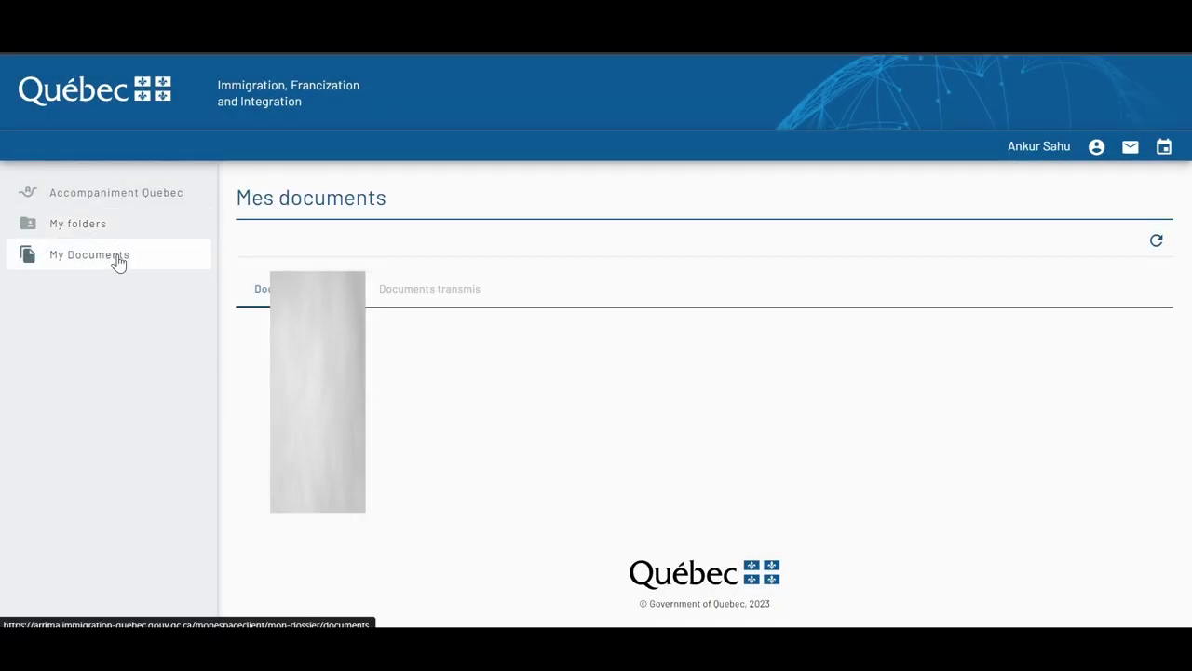
List the three PDFs transmitted 2023-06-21, point out the admission letter, and view its Télécharger option
{"action": "left_click", "coordinate": [460, 291]}
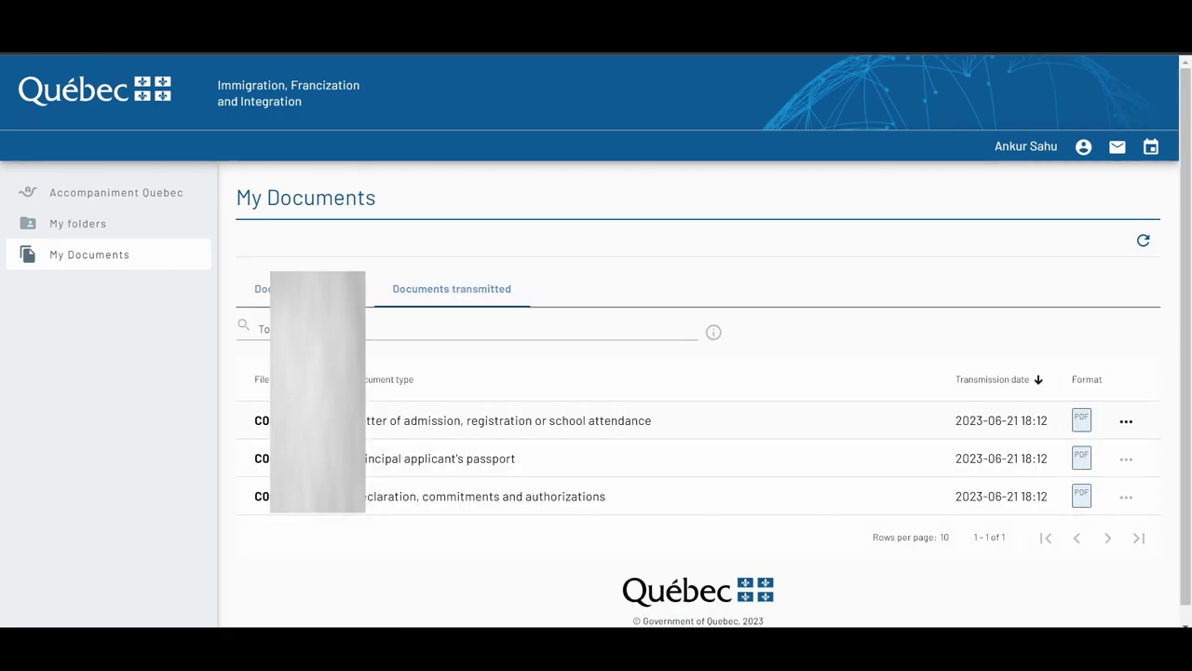
{"action": "left_click_drag", "start_coordinate": [359, 421], "coordinate": [726, 426]}
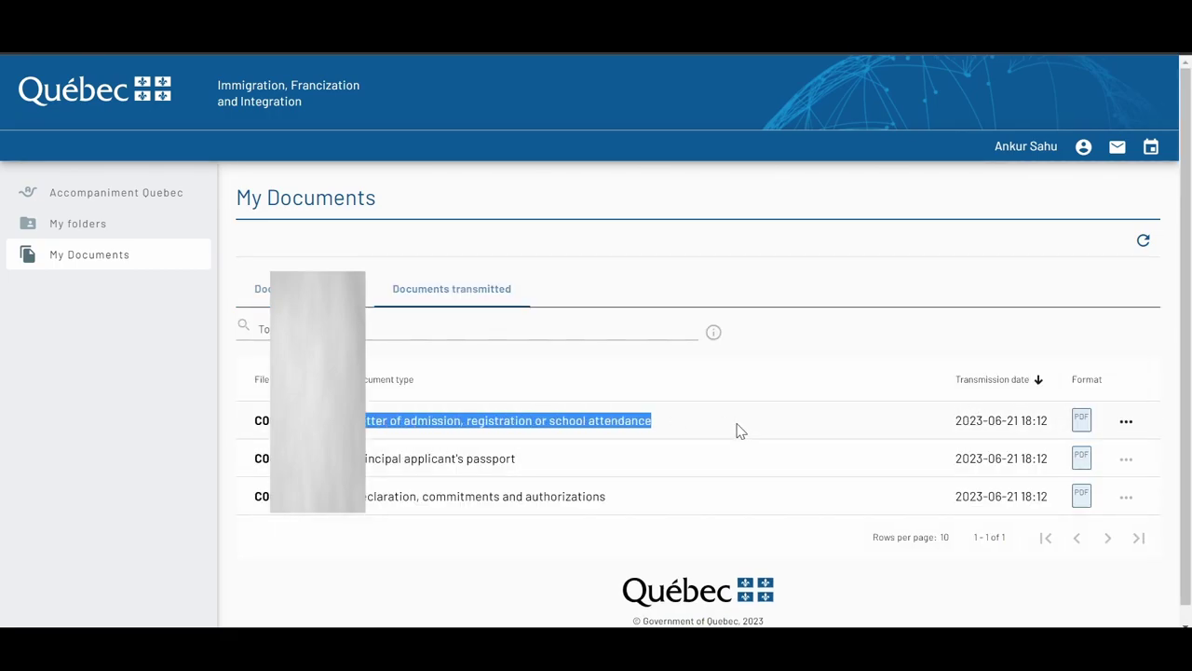
{"action": "left_click", "coordinate": [737, 430]}
{"action": "left_click", "coordinate": [1126, 421]}
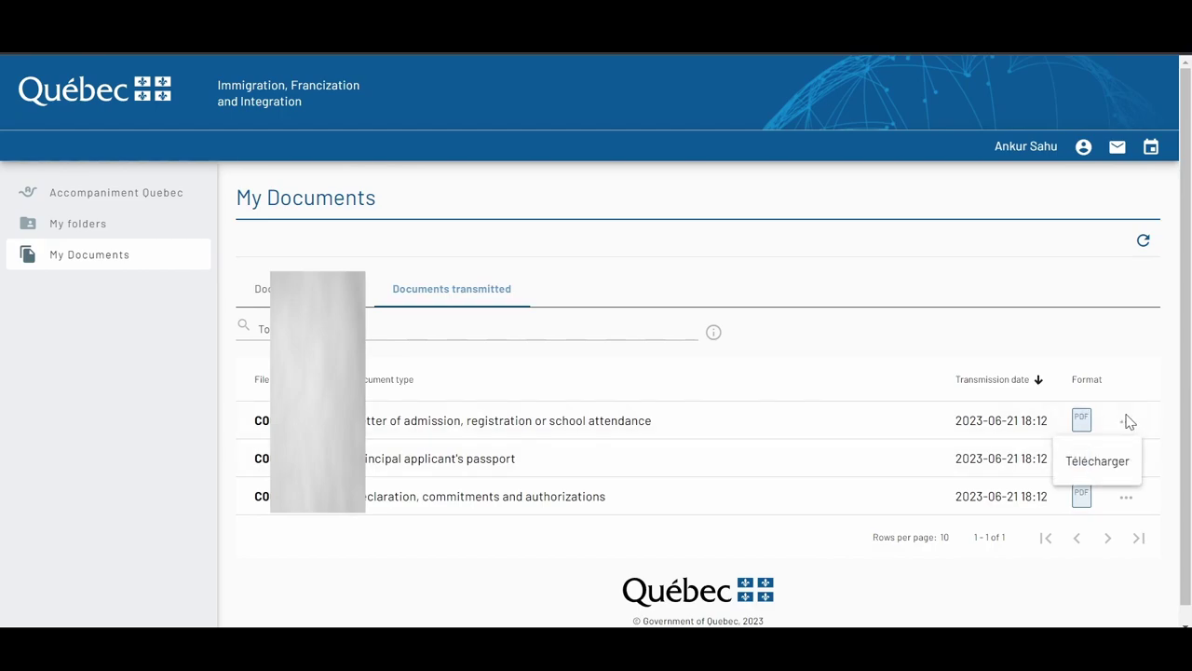
{"action": "left_click", "coordinate": [773, 387]}
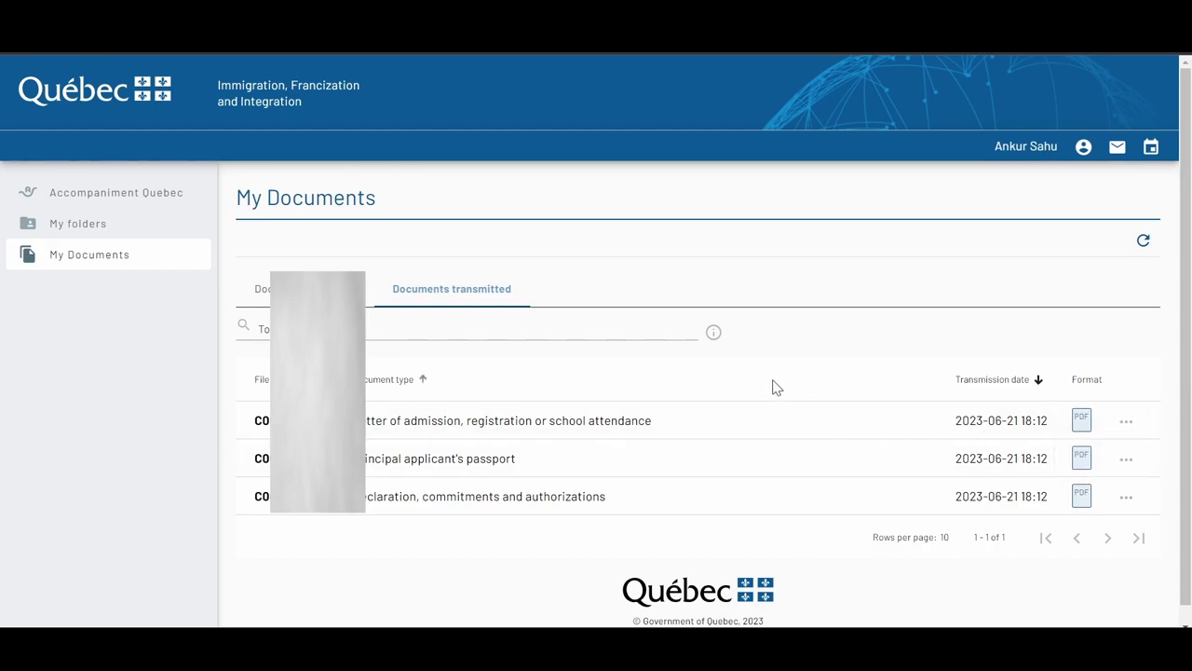